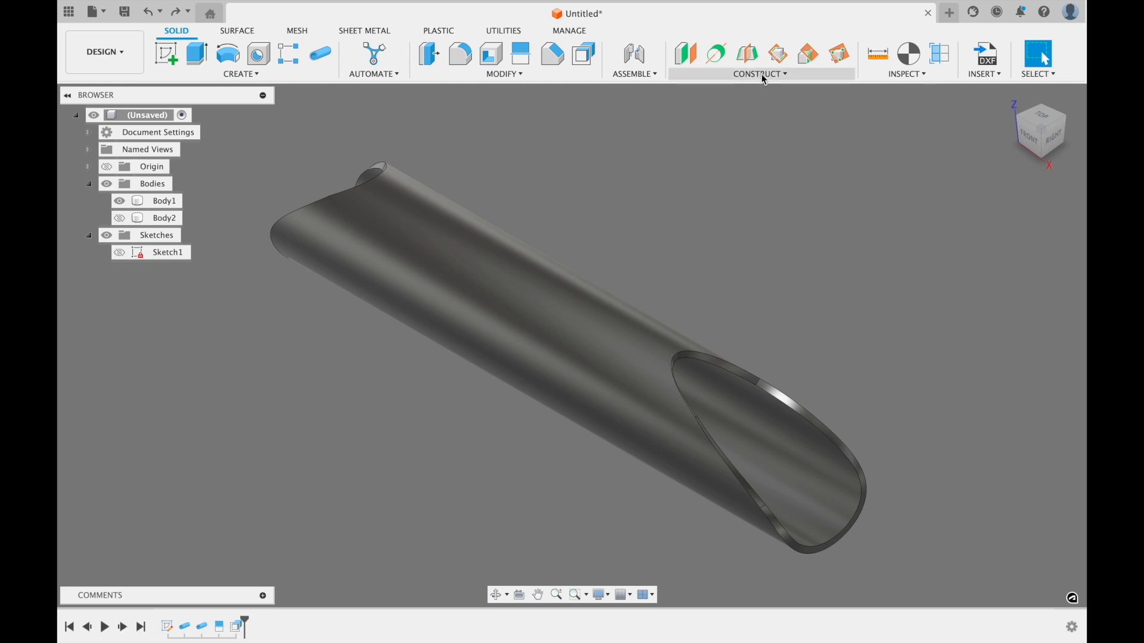
# Step: Construct an axis through the tube's outer cylindrical face
pyautogui.click(726, 60)
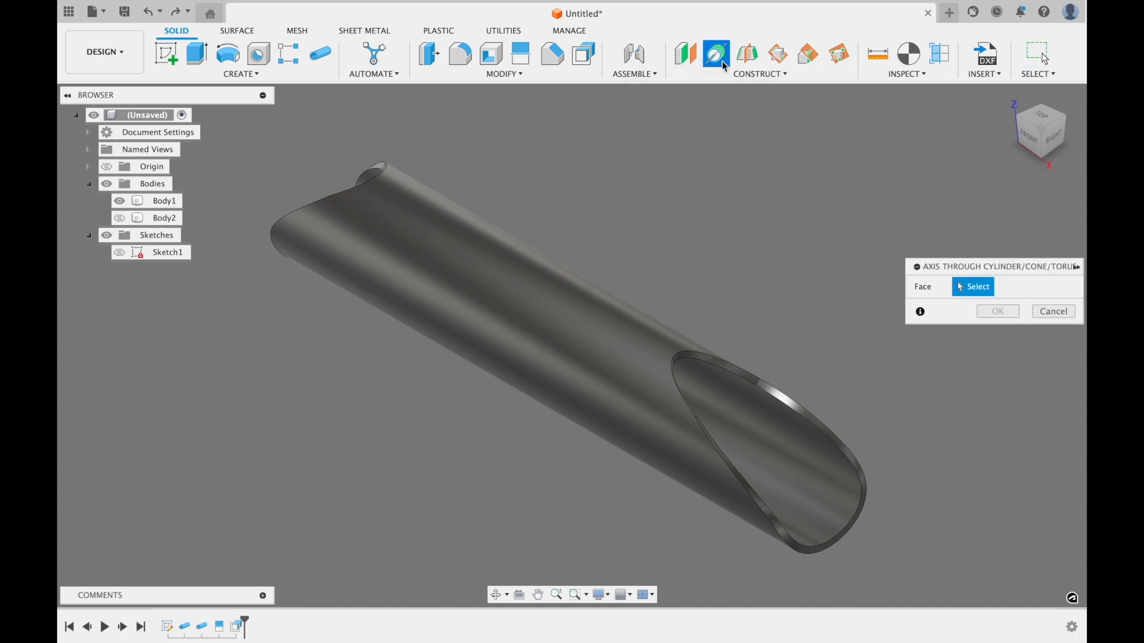
pyautogui.click(570, 289)
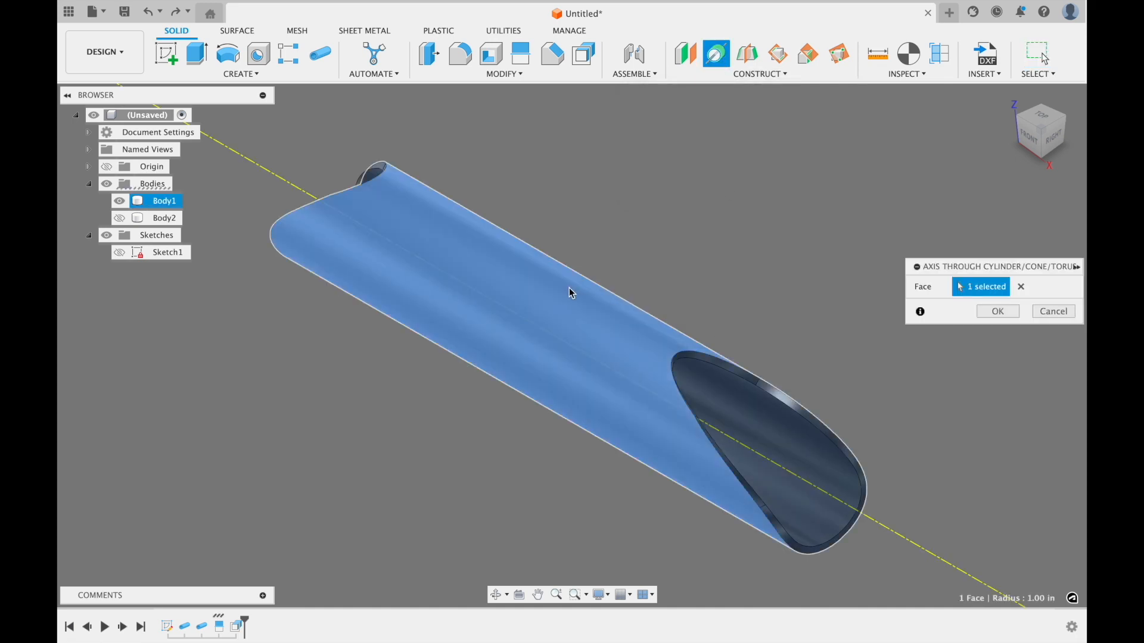
pyautogui.click(998, 312)
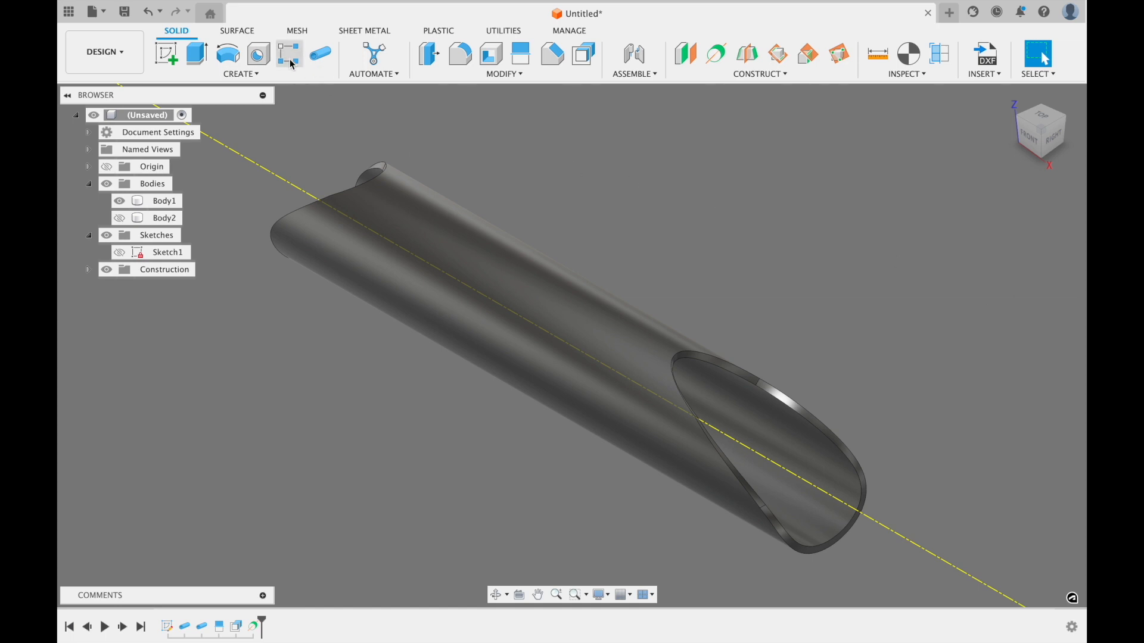
# Step: Start a Ruled surface from the short edge across the wall thickness at the tube's notched end
pyautogui.click(239, 31)
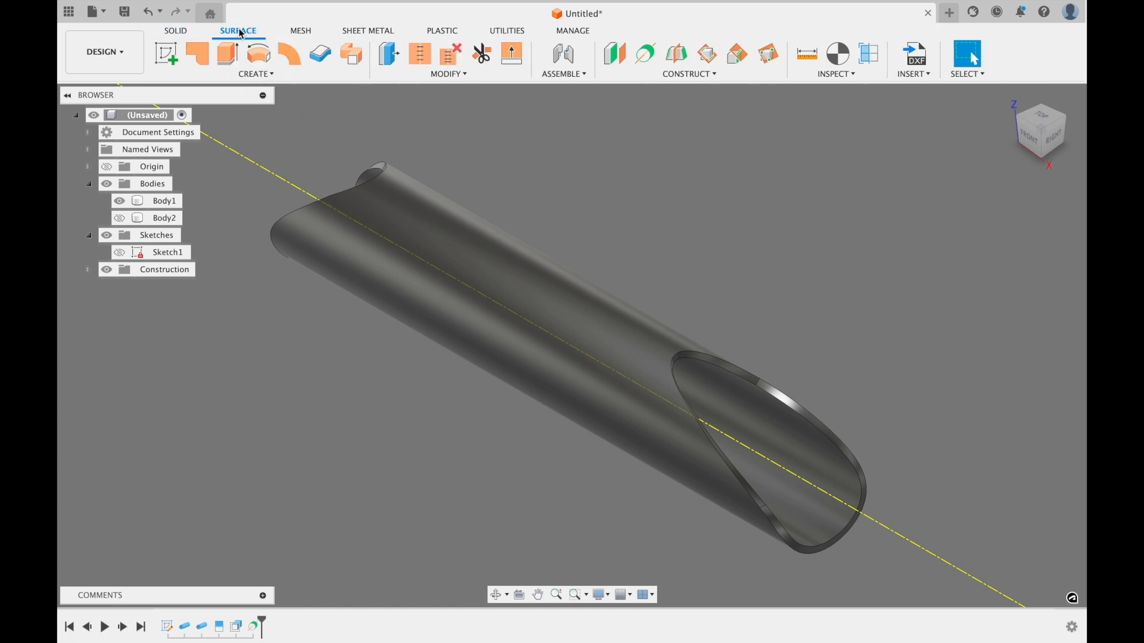
pyautogui.click(297, 61)
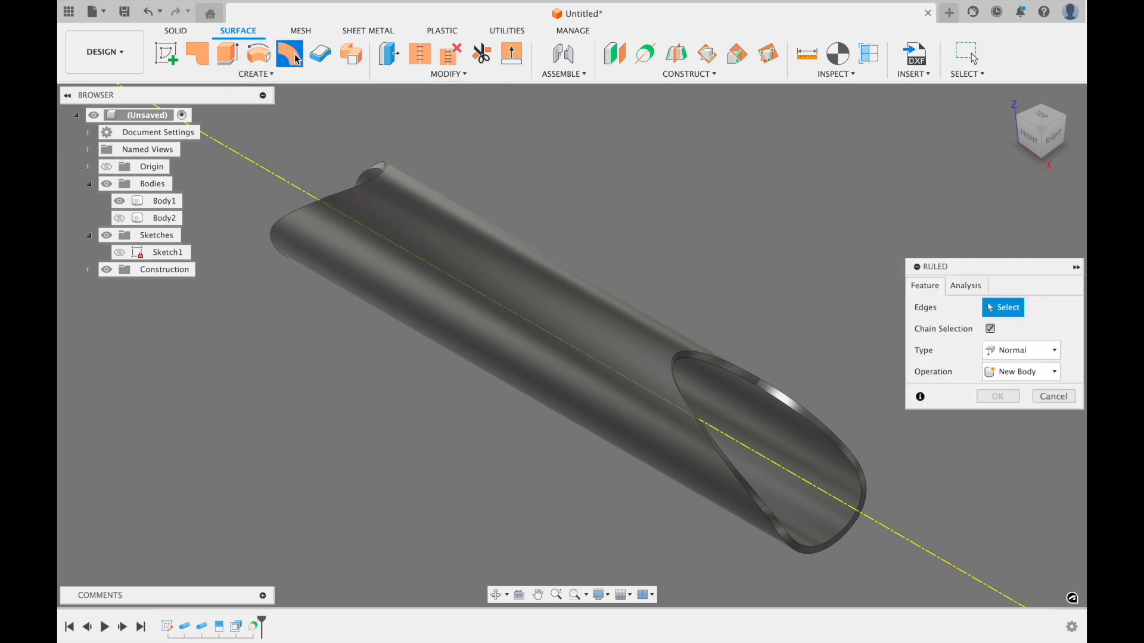
pyautogui.keyDown('shift'); pyautogui.moveTo(803, 245); pyautogui.dragTo(783, 295, button='middle'); pyautogui.keyUp('shift')
pyautogui.scroll(5, 745, 387)
pyautogui.moveTo(710, 478); pyautogui.dragTo(685, 354, button='middle')
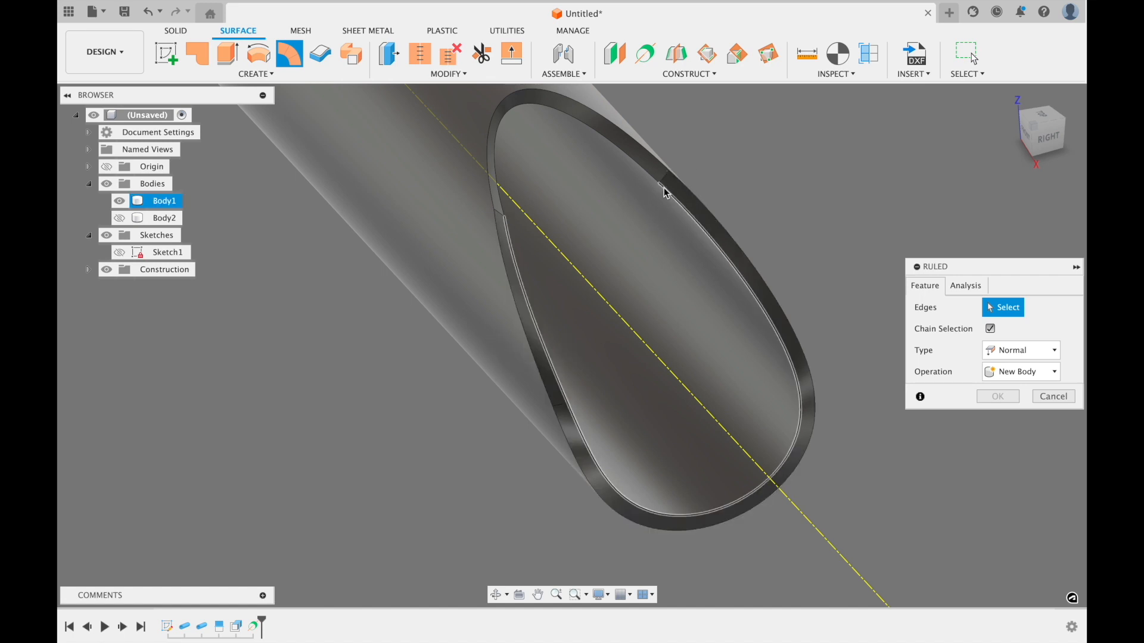
pyautogui.keyDown('shift'); pyautogui.moveTo(524, 259); pyautogui.dragTo(413, 266, button='middle'); pyautogui.keyUp('shift')
pyautogui.scroll(3, 358, 262)
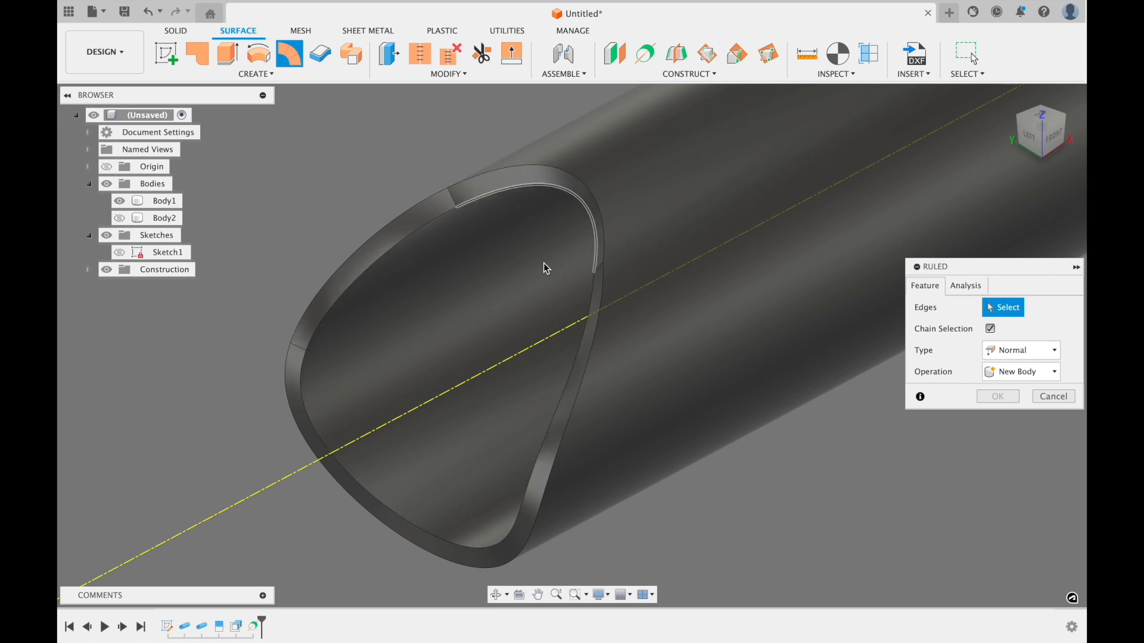
pyautogui.click(301, 352)
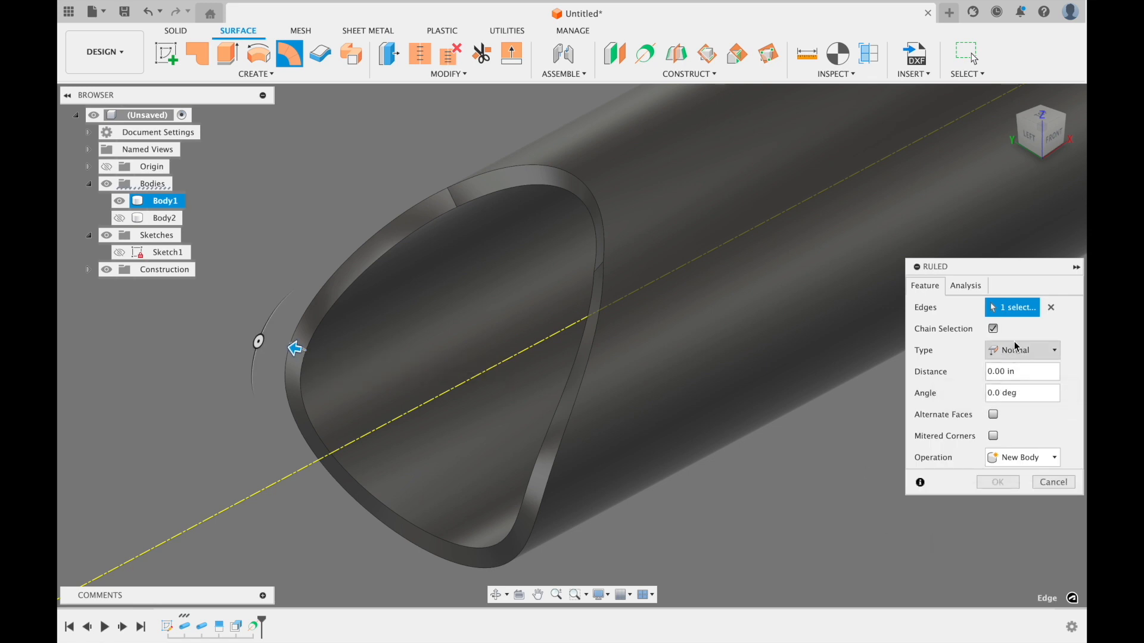
# Step: Set the ruled surface type to Direction and use the tube's construction axis as its direction
pyautogui.click(1035, 351)
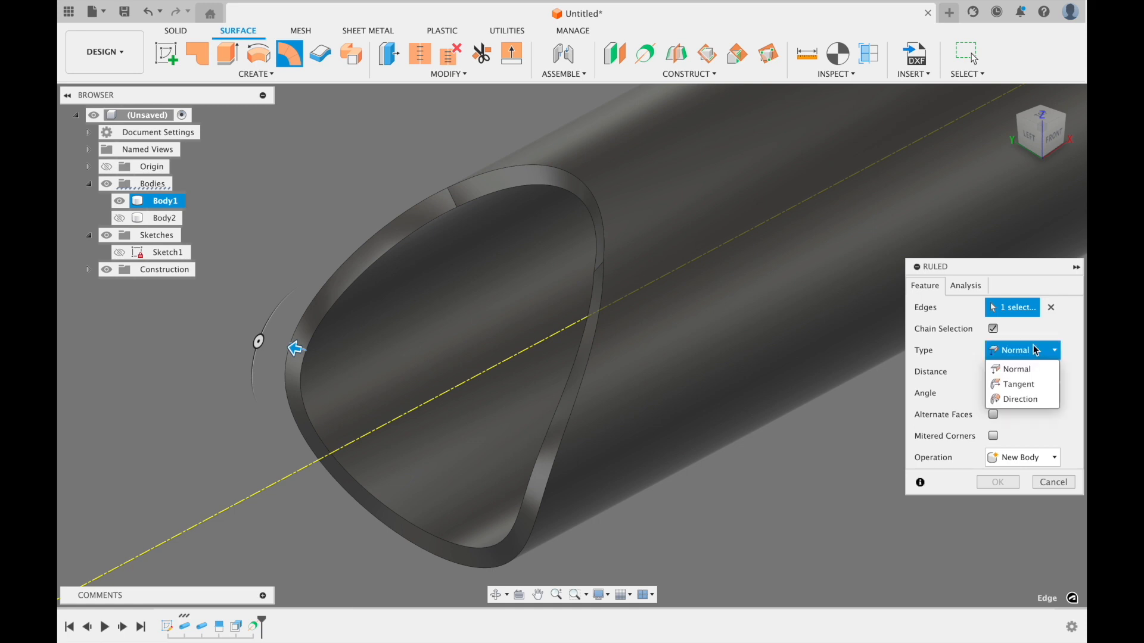
pyautogui.click(1033, 401)
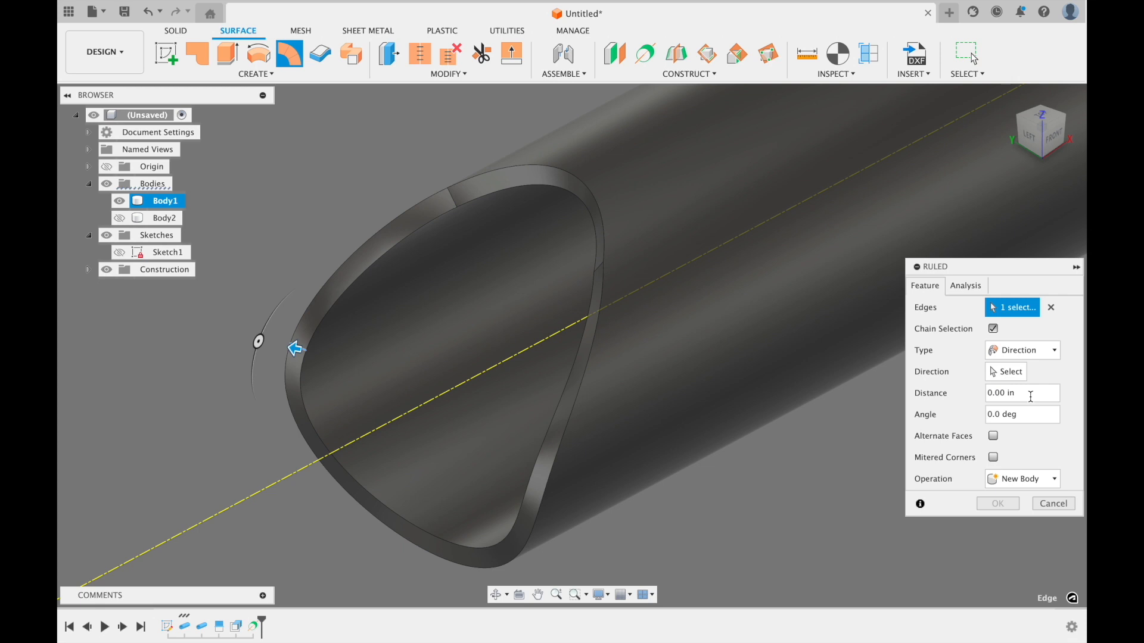
pyautogui.click(1011, 372)
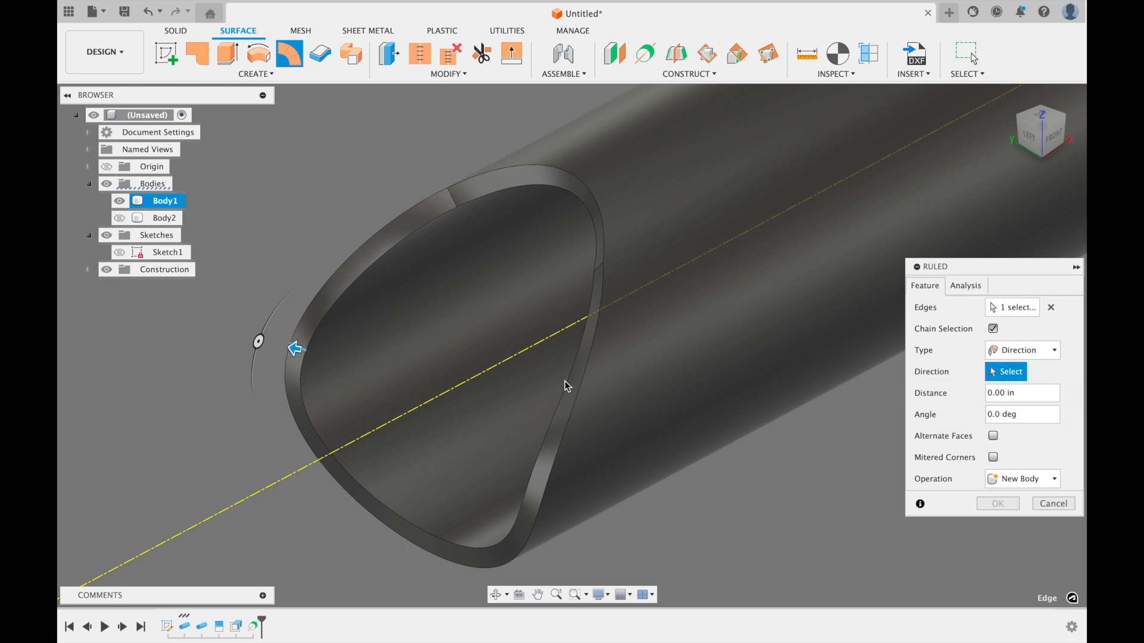
pyautogui.click(431, 398)
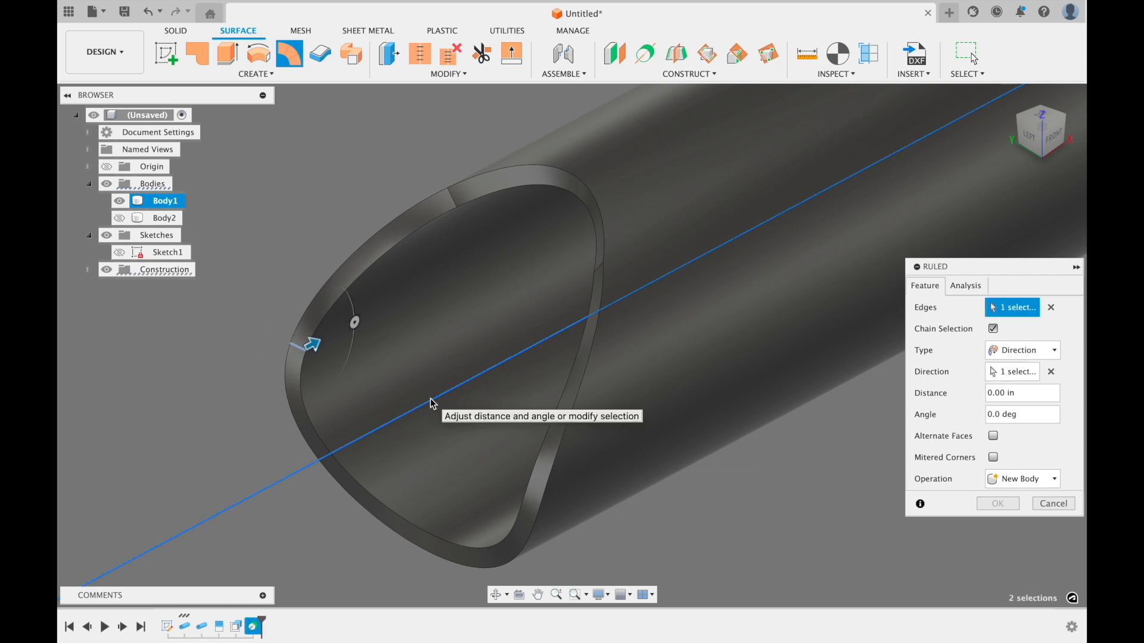
# Step: Extend the ruled surface 11.30 in along the tube, past its far end, and create it as a new body
pyautogui.scroll(-6, 469, 249)
pyautogui.moveTo(407, 328); pyautogui.dragTo(299, 469, button='middle')
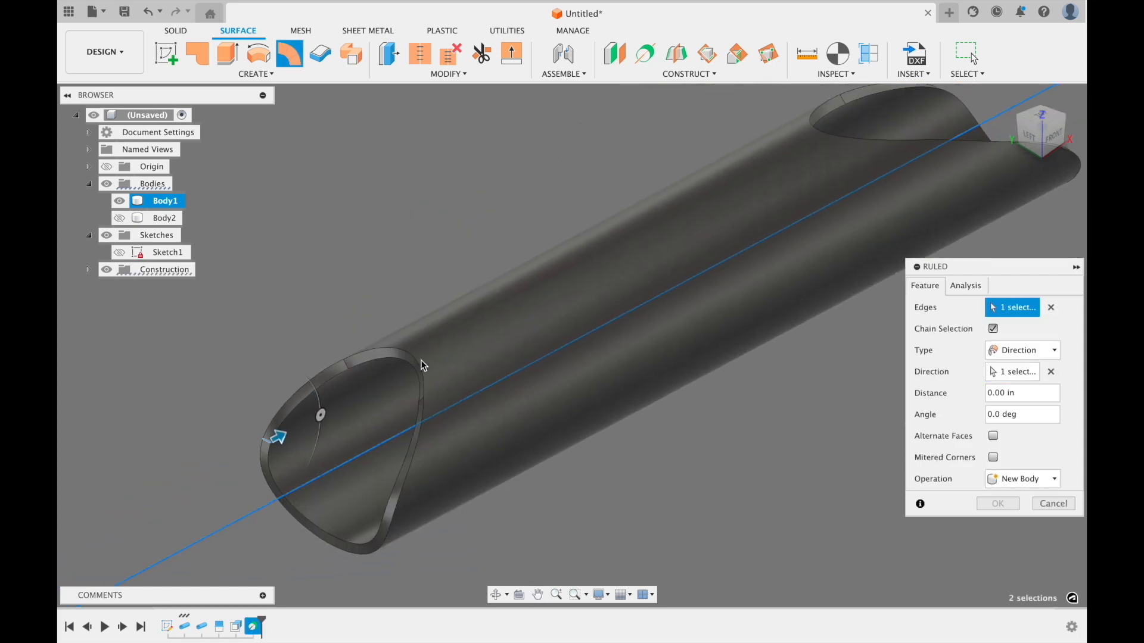
pyautogui.scroll(-1, 421, 363)
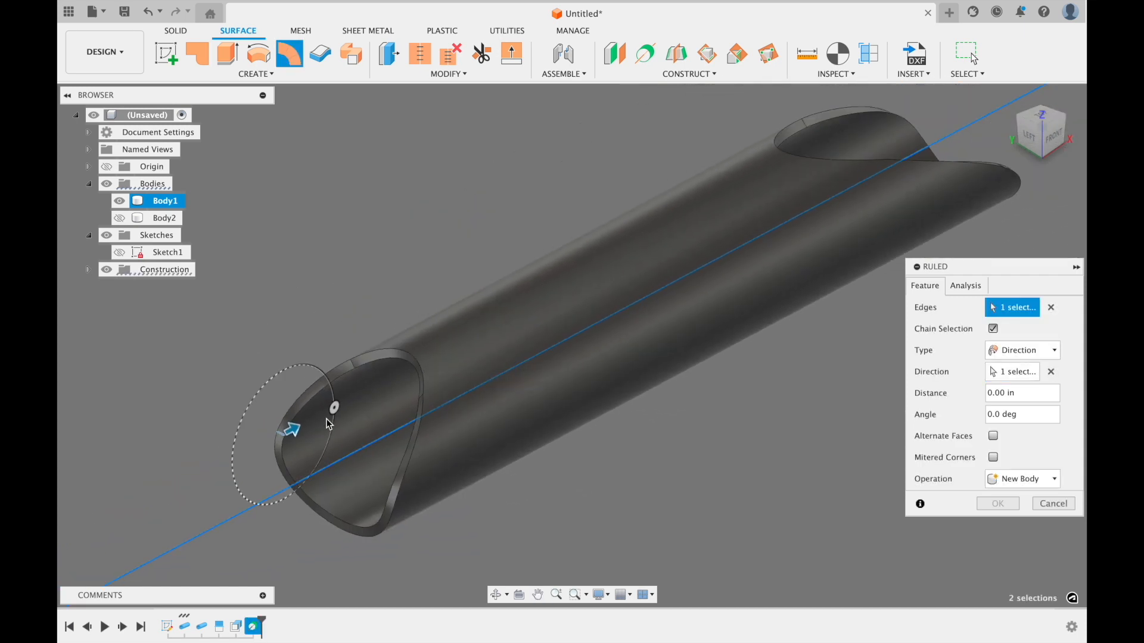
pyautogui.moveTo(292, 427); pyautogui.dragTo(957, 105)
pyautogui.moveTo(957, 105); pyautogui.dragTo(678, 256, button='middle')
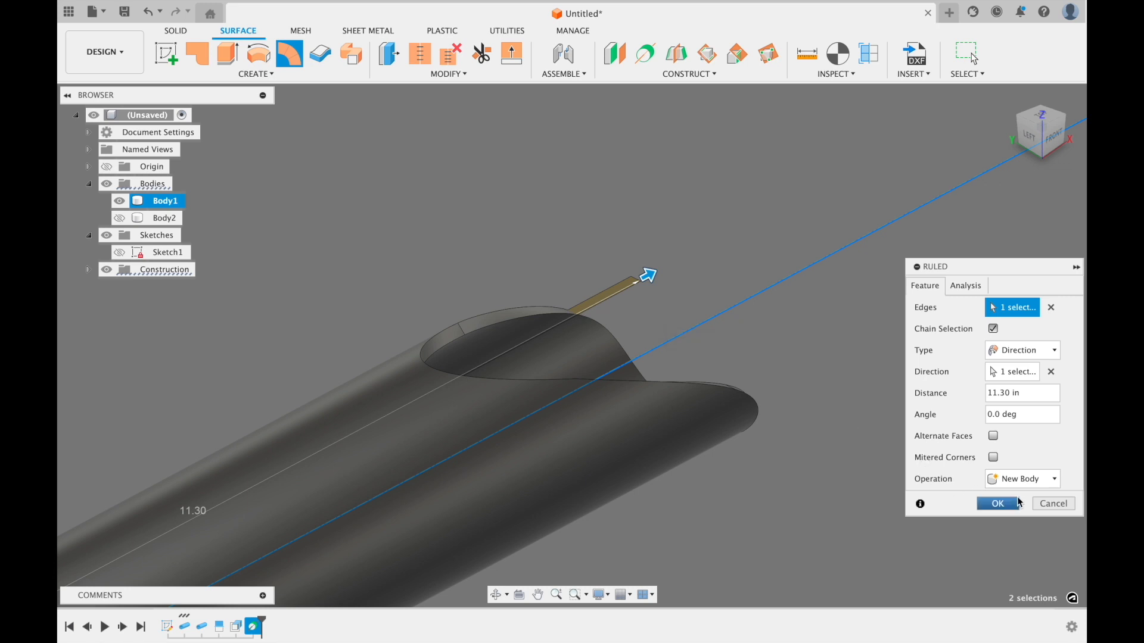
pyautogui.click(999, 505)
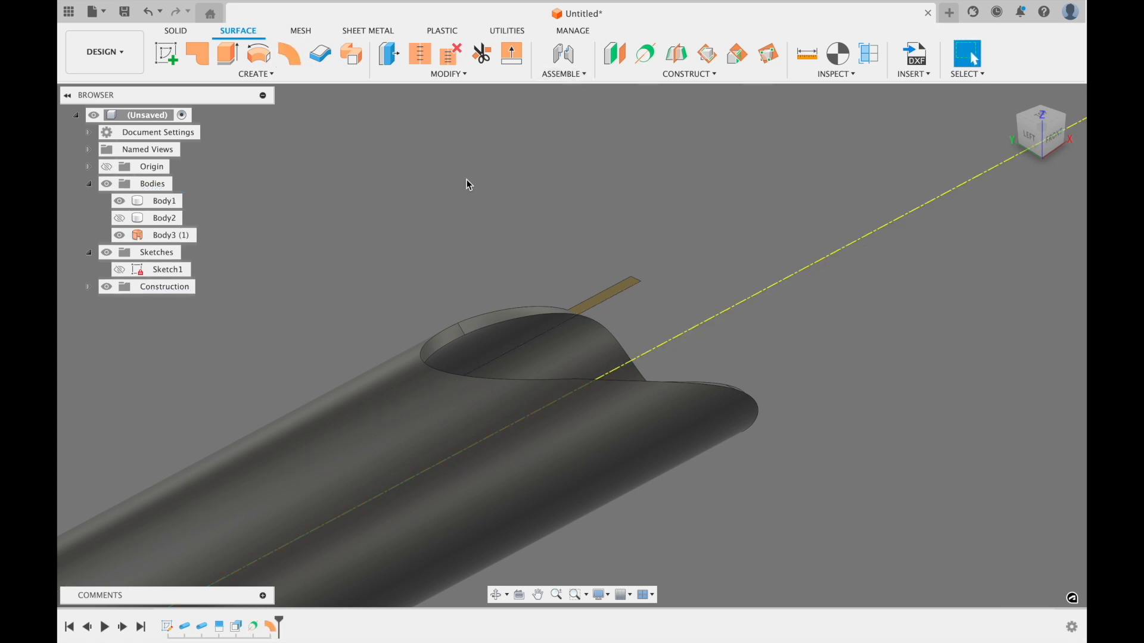
# Step: Untrim all edges of the ruled surface strip with a 0.1 in extension
pyautogui.click(461, 77)
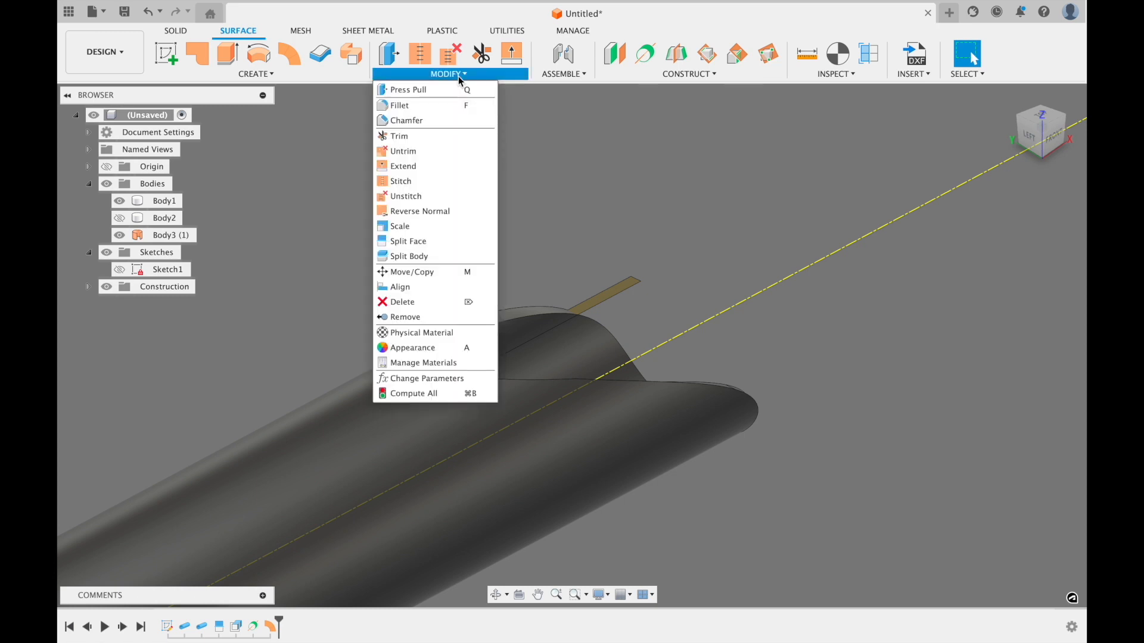
pyautogui.click(409, 150)
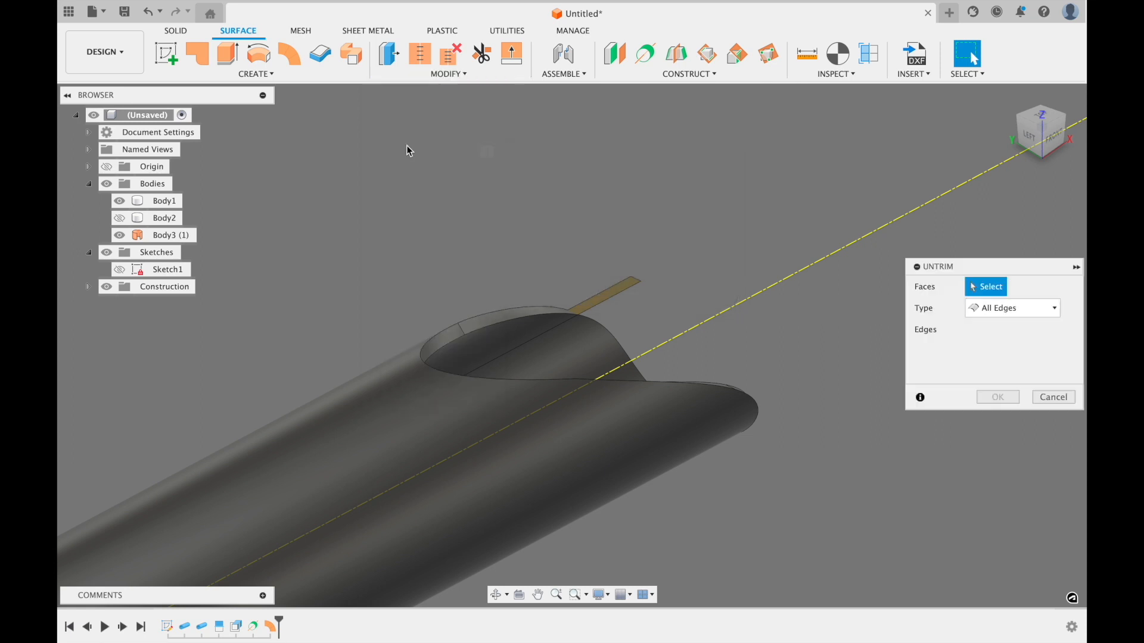
pyautogui.click(611, 296)
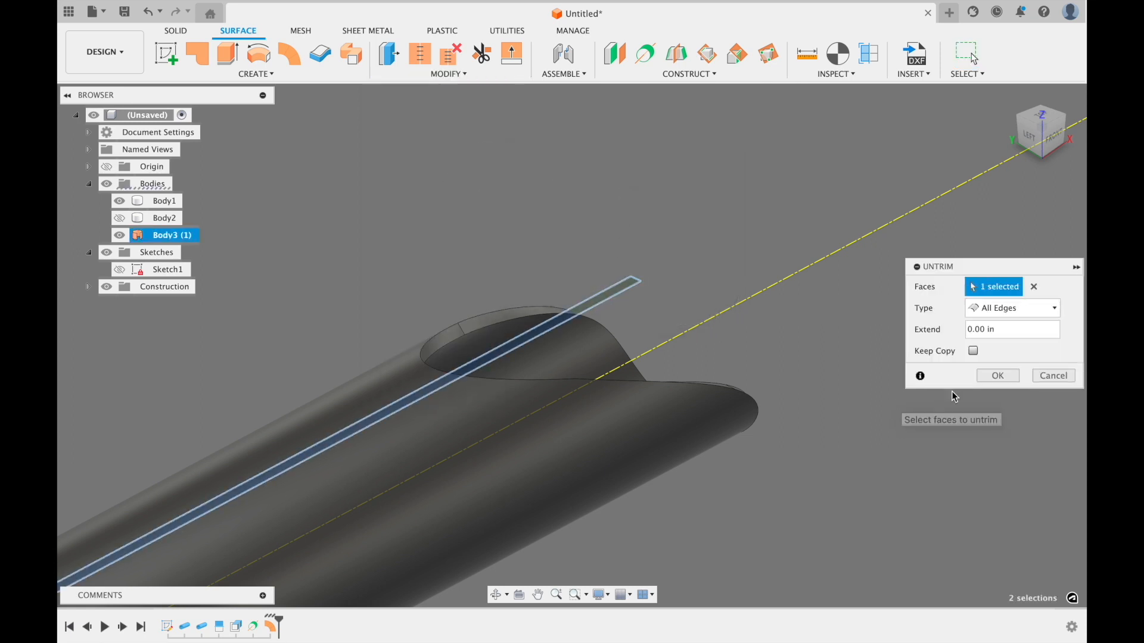
pyautogui.moveTo(1000, 330); pyautogui.dragTo(868, 326)
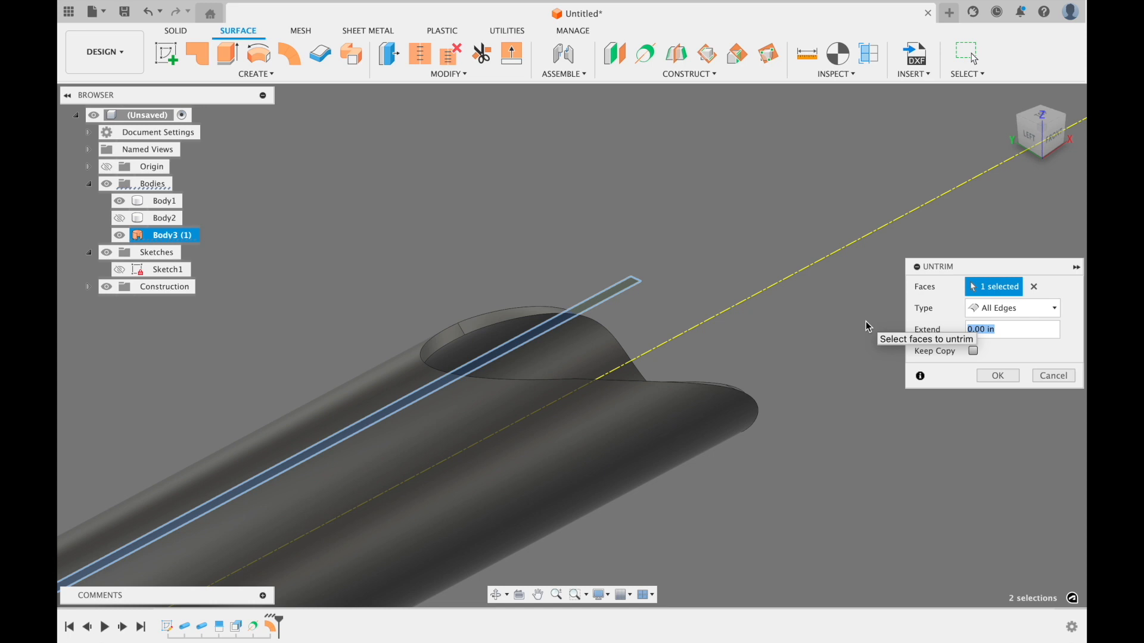
pyautogui.write('.1')
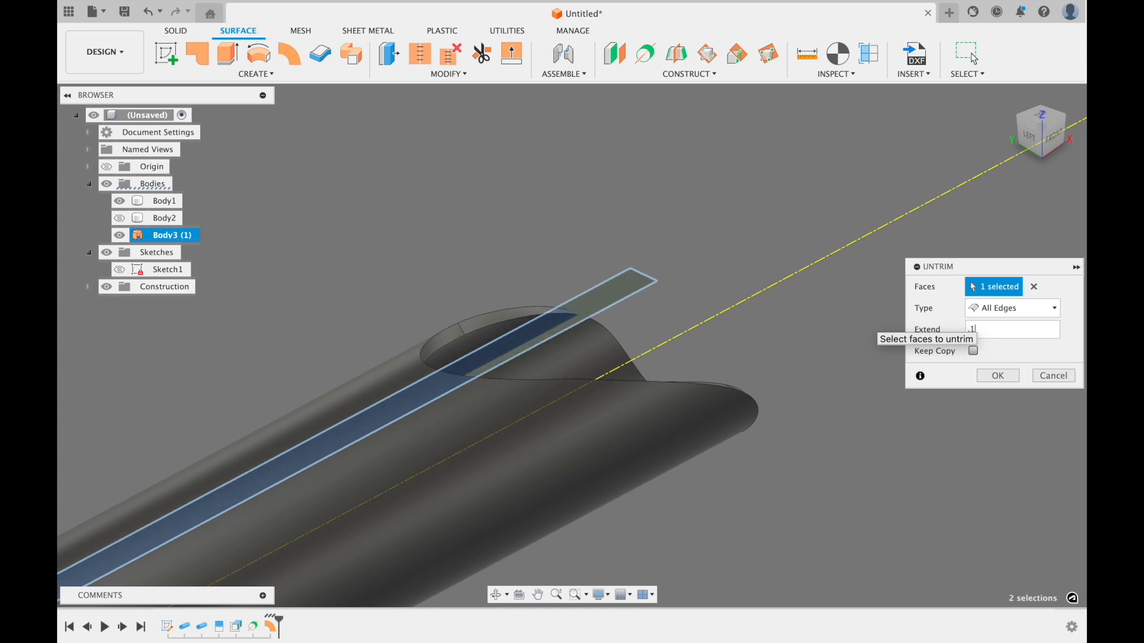
pyautogui.press('Return')
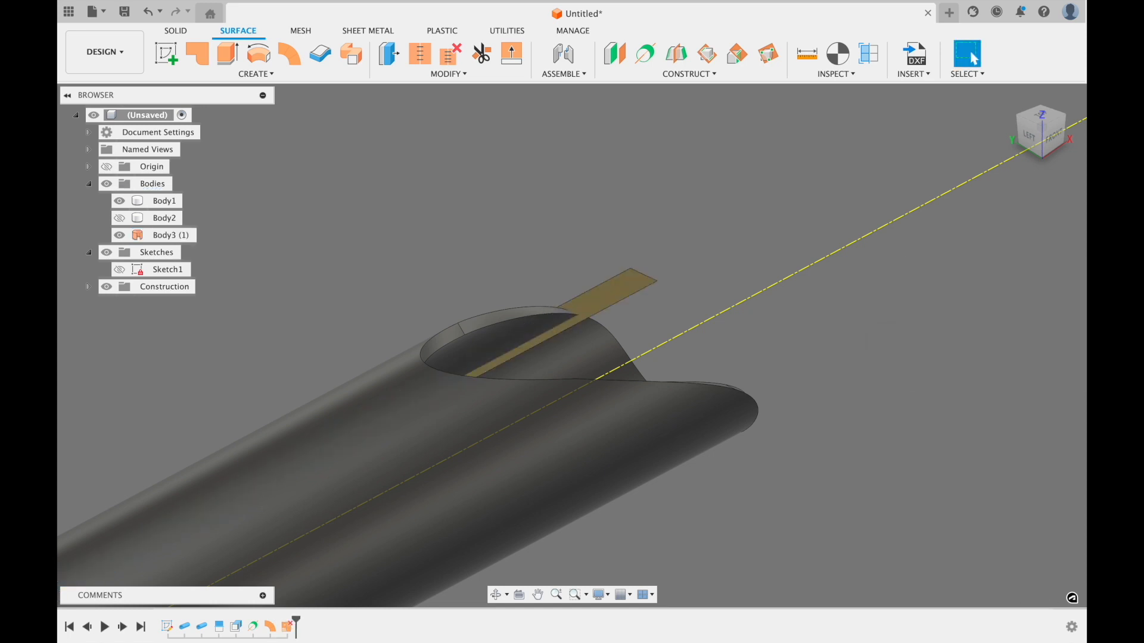
# Step: Start thickening the extended surface strip with a thickness of 0.0001 in
pyautogui.scroll(-3, 820, 242)
pyautogui.moveTo(406, 237); pyautogui.dragTo(574, 199, button='middle')
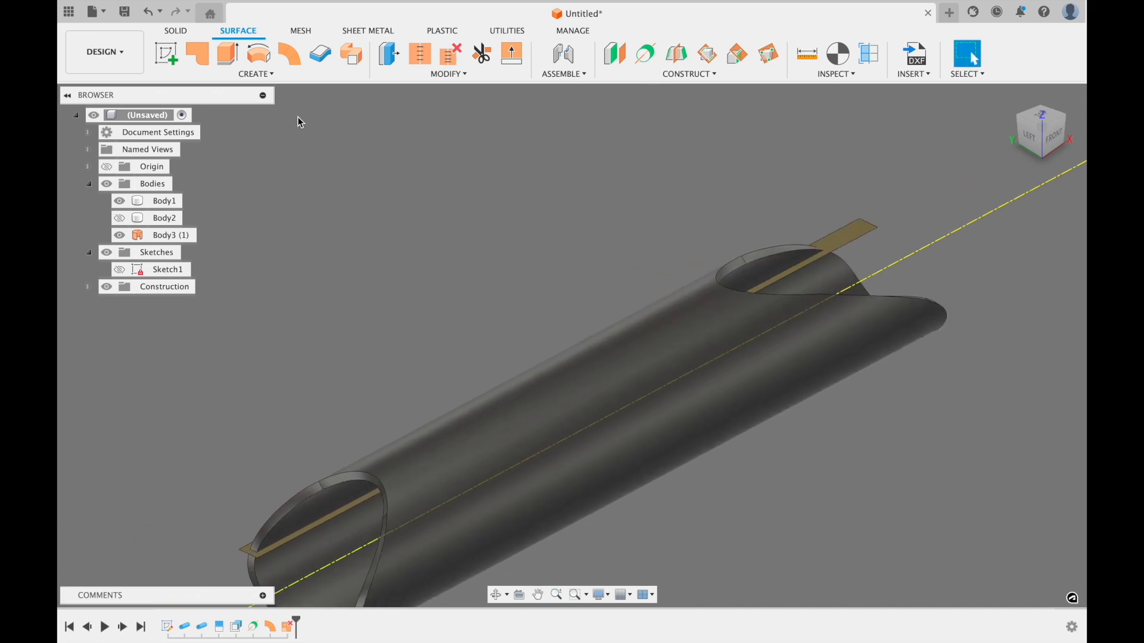
pyautogui.click(287, 74)
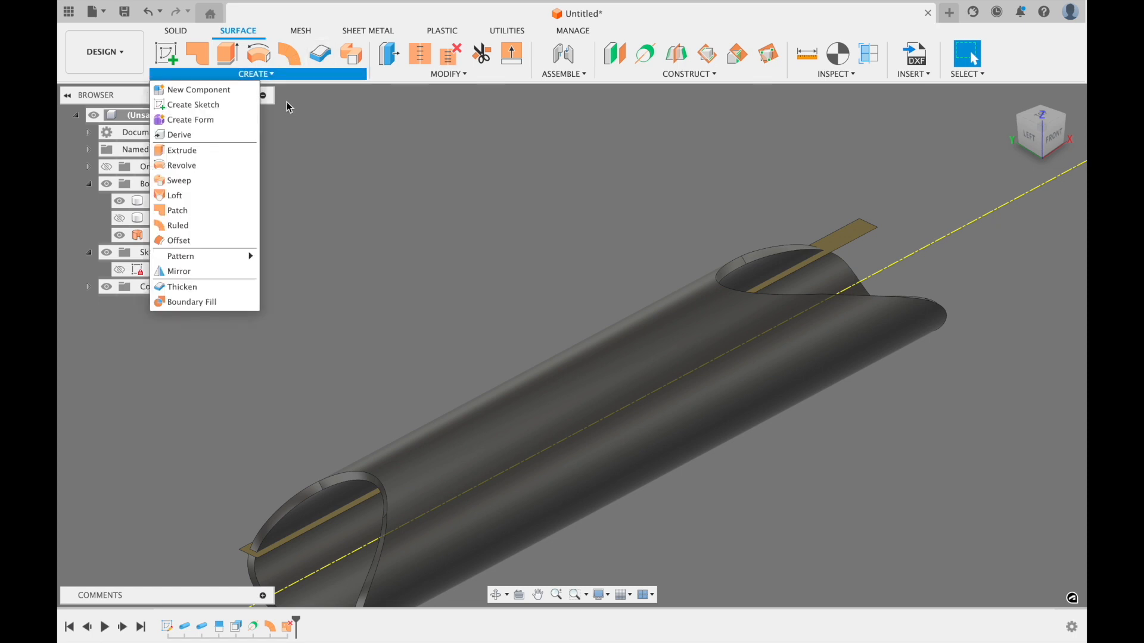
pyautogui.click(187, 287)
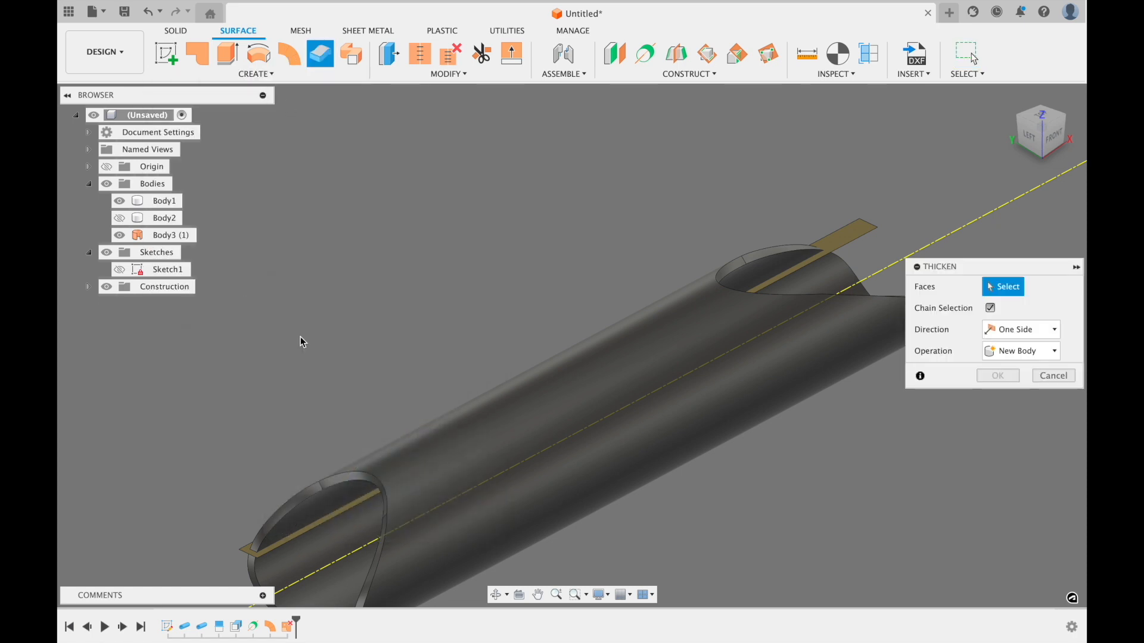
pyautogui.scroll(-3, 500, 231)
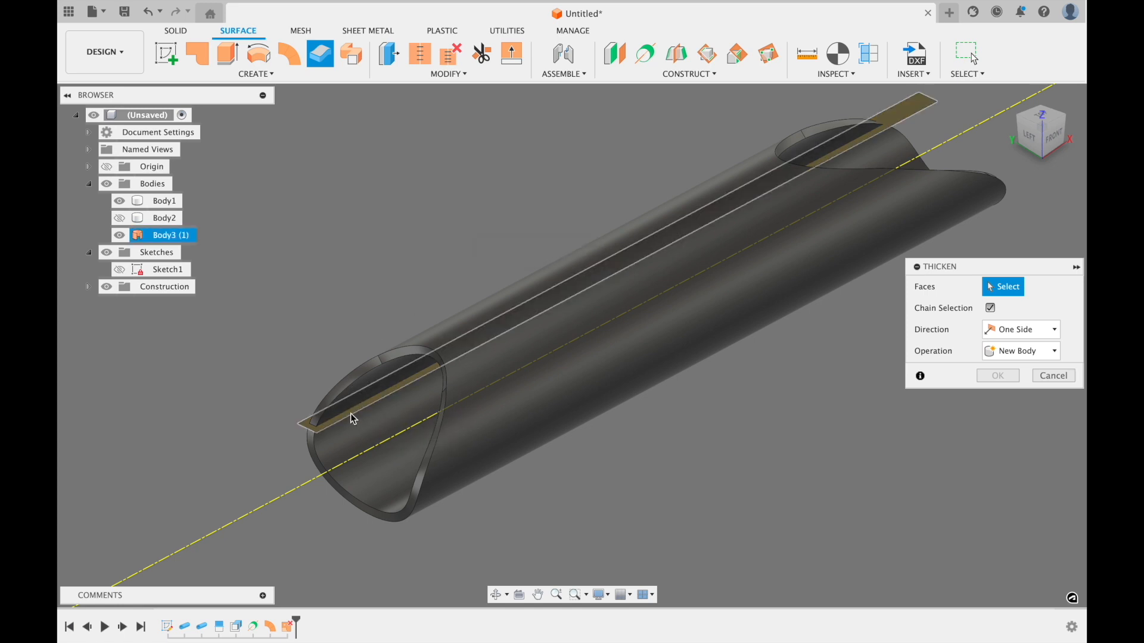
pyautogui.click(351, 415)
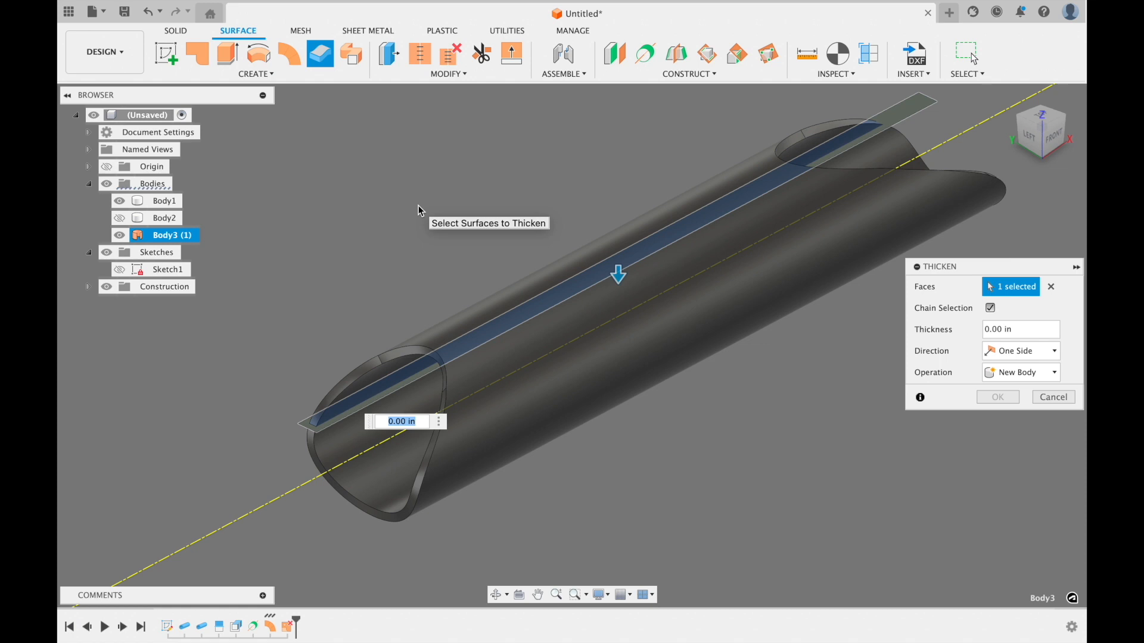
pyautogui.press('BackSpace')
pyautogui.write('.0001')
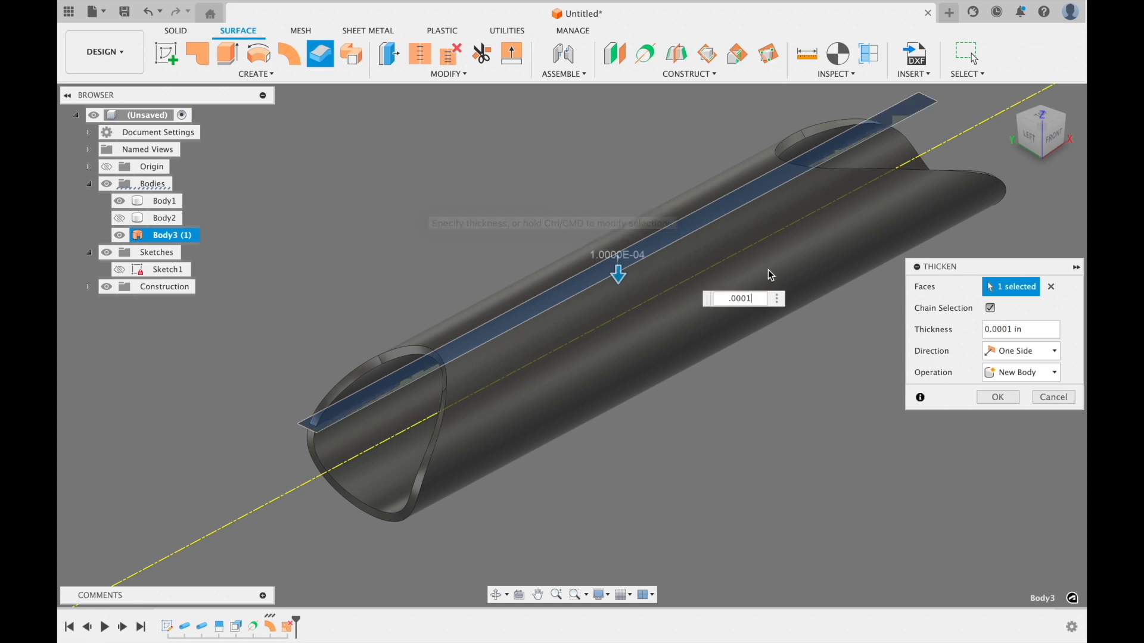
# Step: Make the thicken symmetric and use the Cut operation to slit the tube wall along its length
pyautogui.click(1048, 358)
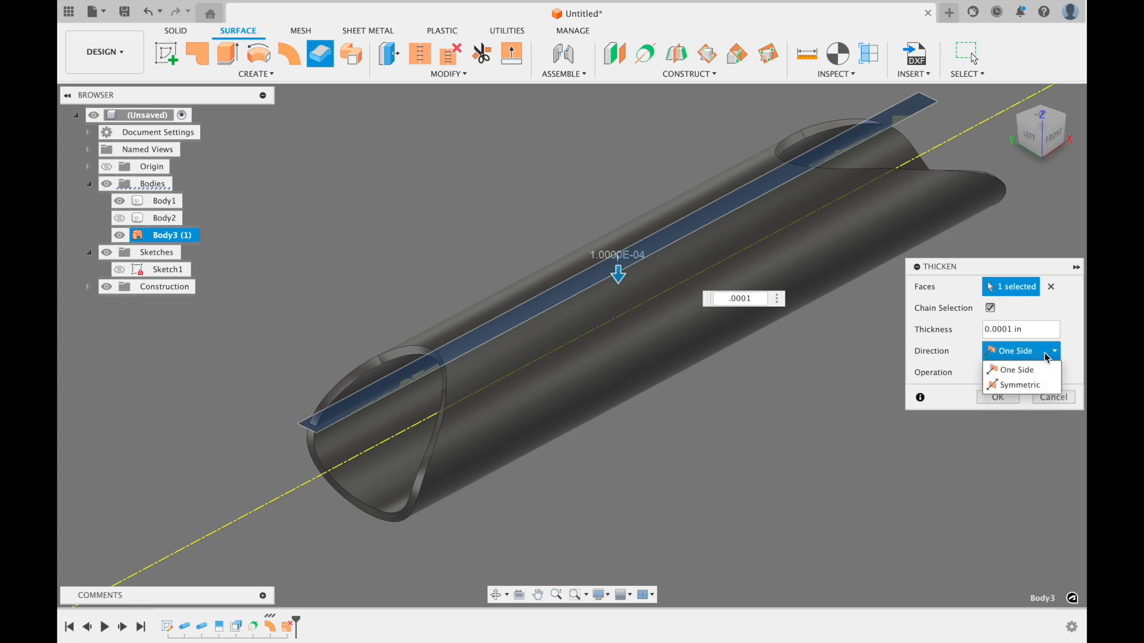
pyautogui.click(1027, 385)
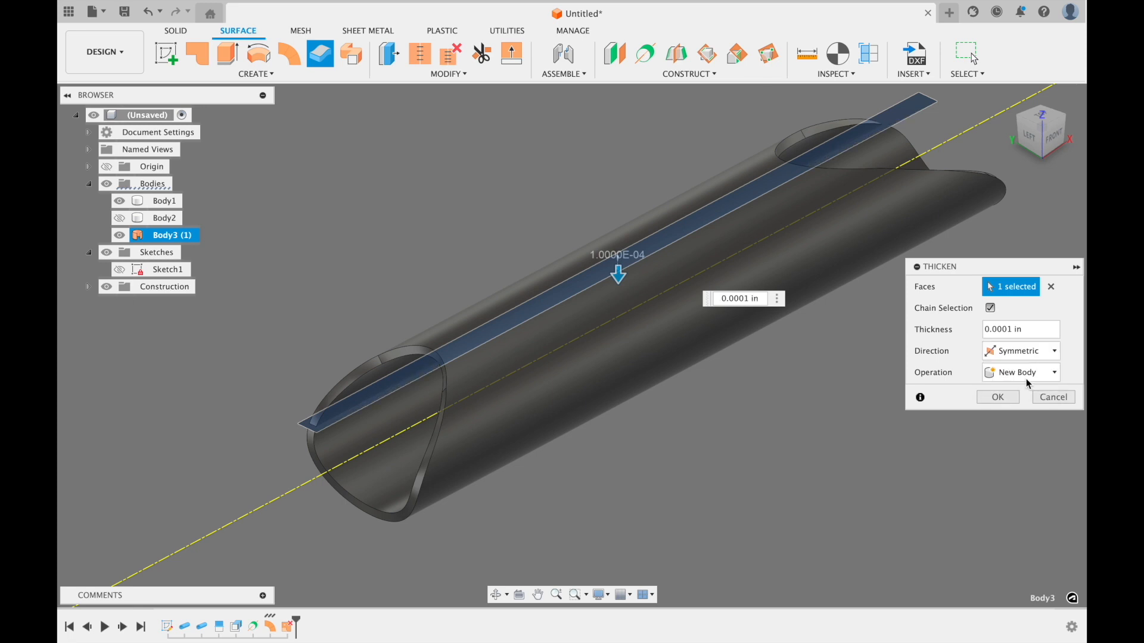
pyautogui.click(1040, 377)
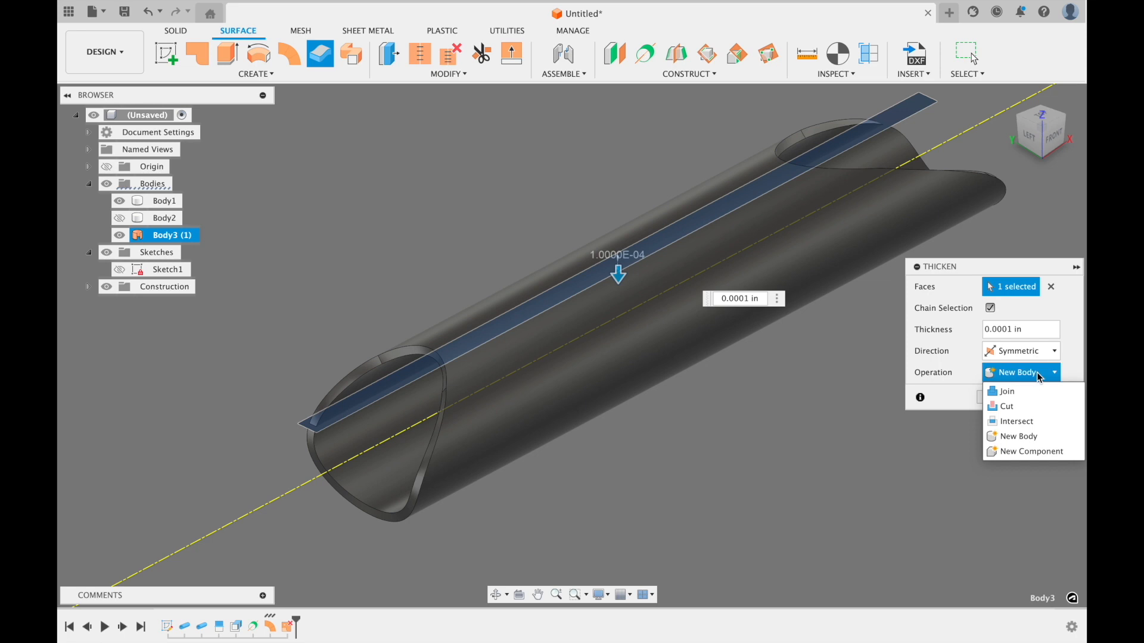
pyautogui.click(1015, 407)
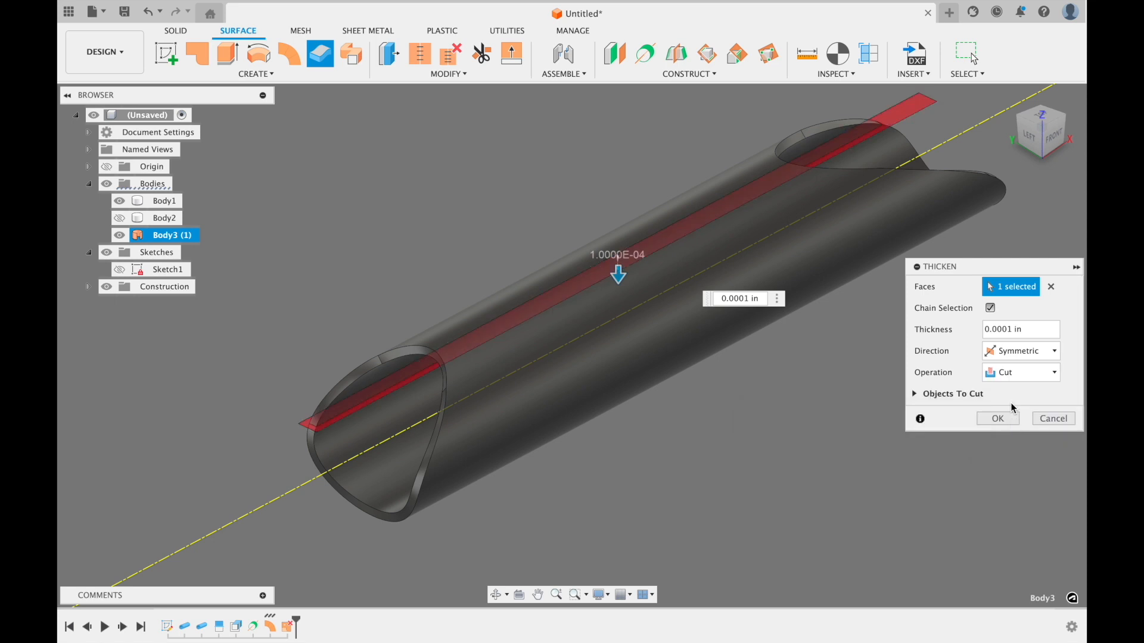
pyautogui.click(997, 419)
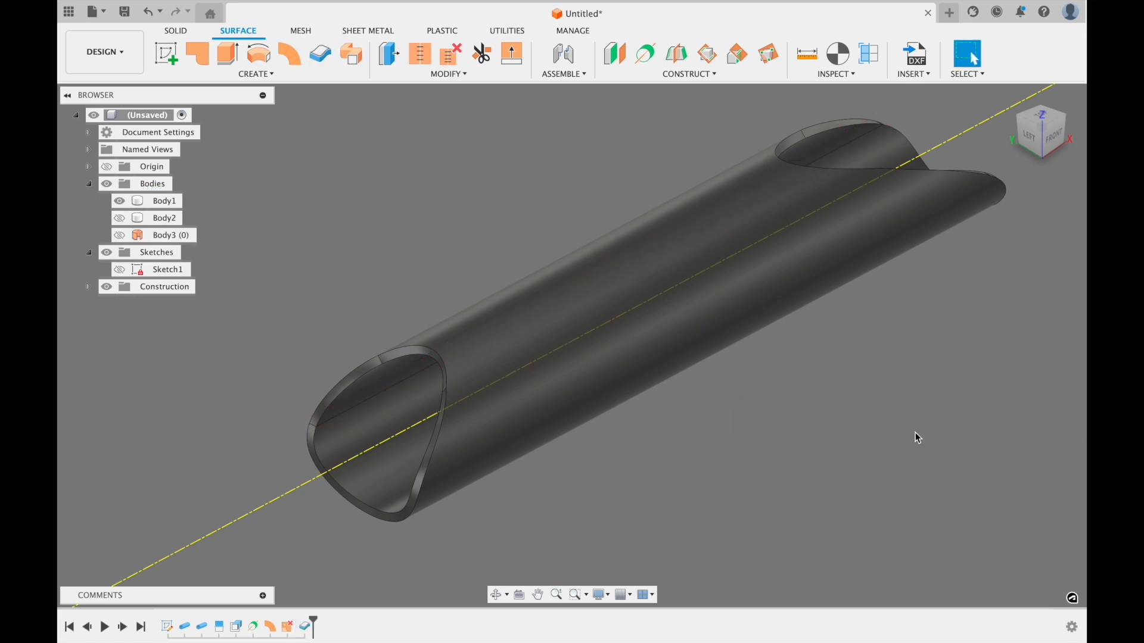
# Step: Inspect the thin slit in the tube wall up close at the notched end and along the tube
pyautogui.click(393, 450)
pyautogui.keyDown('shift'); pyautogui.moveTo(392, 449); pyautogui.dragTo(414, 424, button='middle'); pyautogui.keyUp('shift')
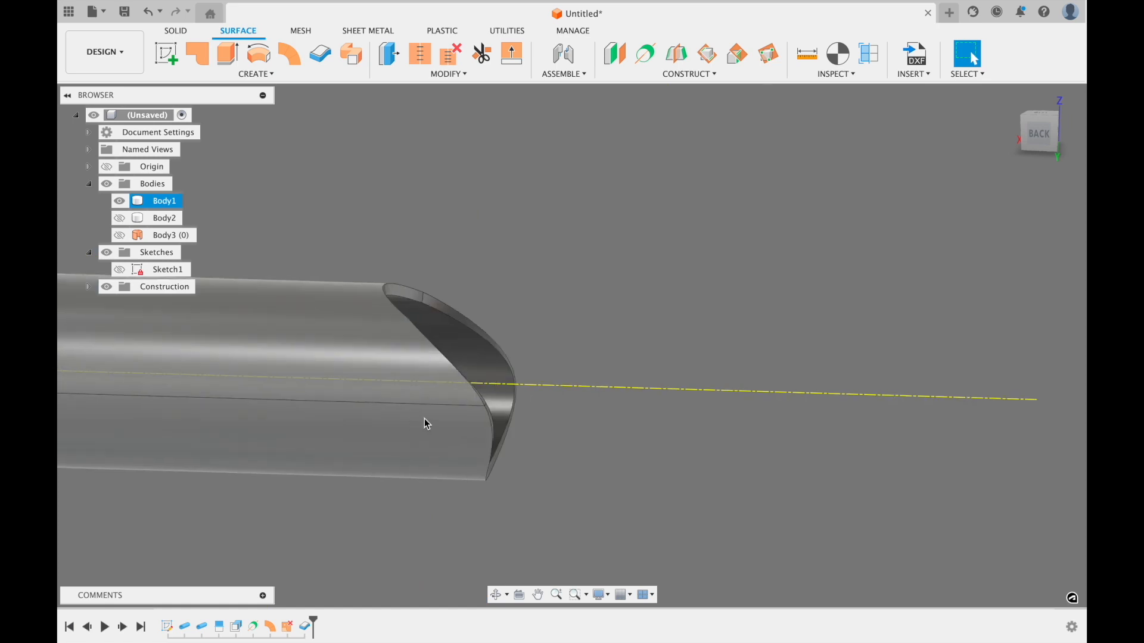
pyautogui.scroll(6, 510, 419)
pyautogui.scroll(5, 542, 379)
pyautogui.scroll(5, 691, 323)
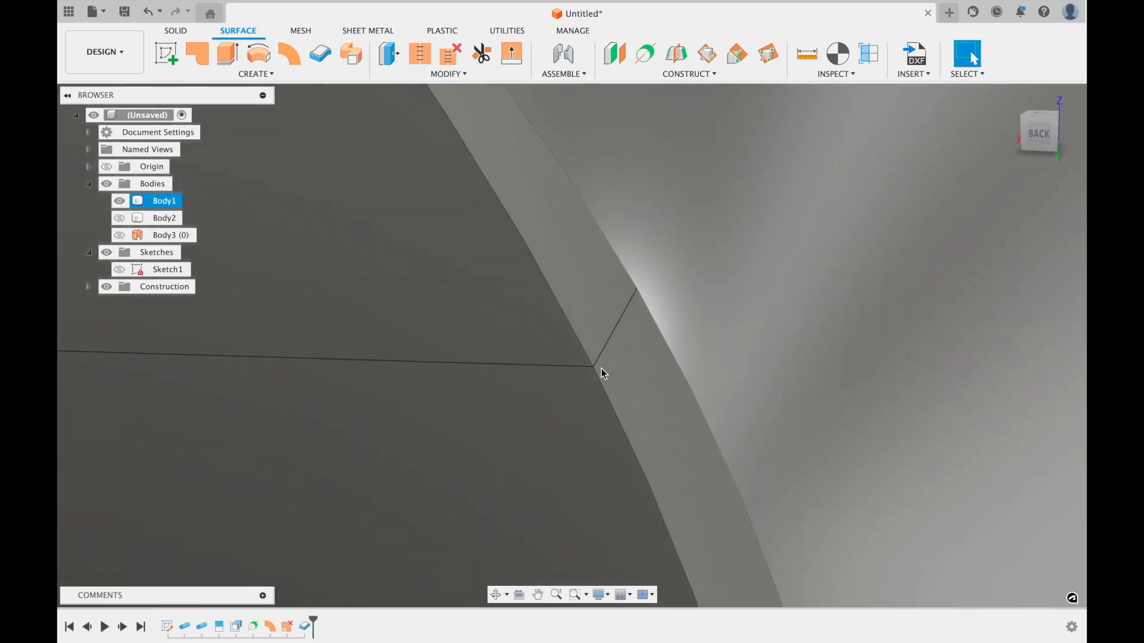
pyautogui.scroll(5, 606, 362)
pyautogui.moveTo(580, 378)
pyautogui.keyDown('shift'); pyautogui.mouseDown(button='middle')
pyautogui.moveTo(580, 365)
pyautogui.moveTo(579, 383)
pyautogui.mouseUp(button='middle'); pyautogui.keyUp('shift')
pyautogui.scroll(-8, 566, 334)
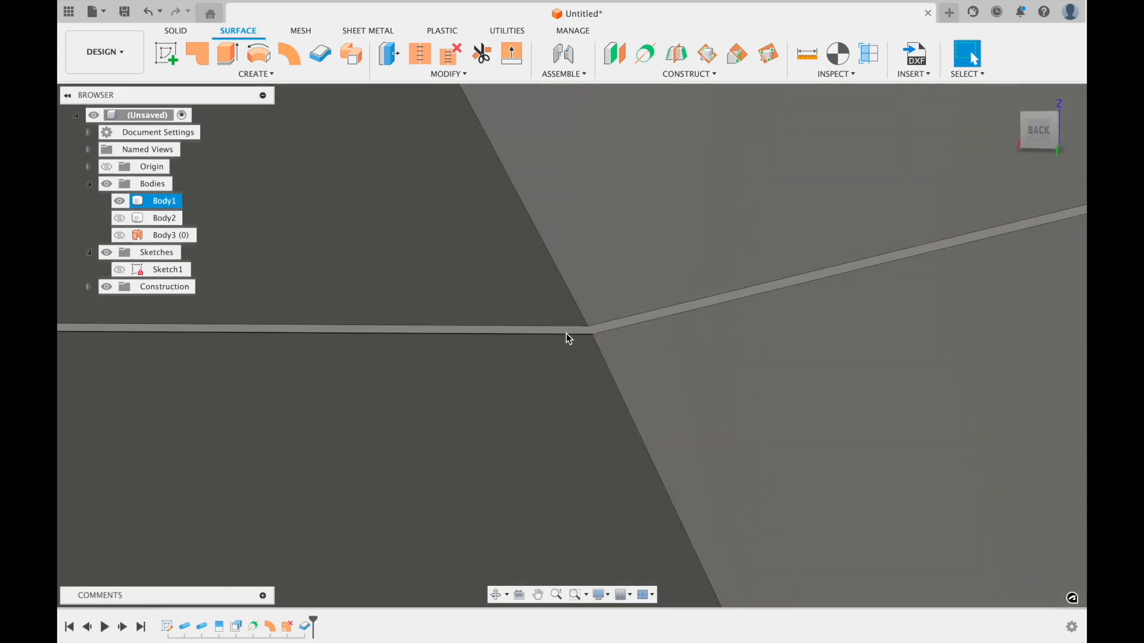
pyautogui.scroll(-10, 566, 335)
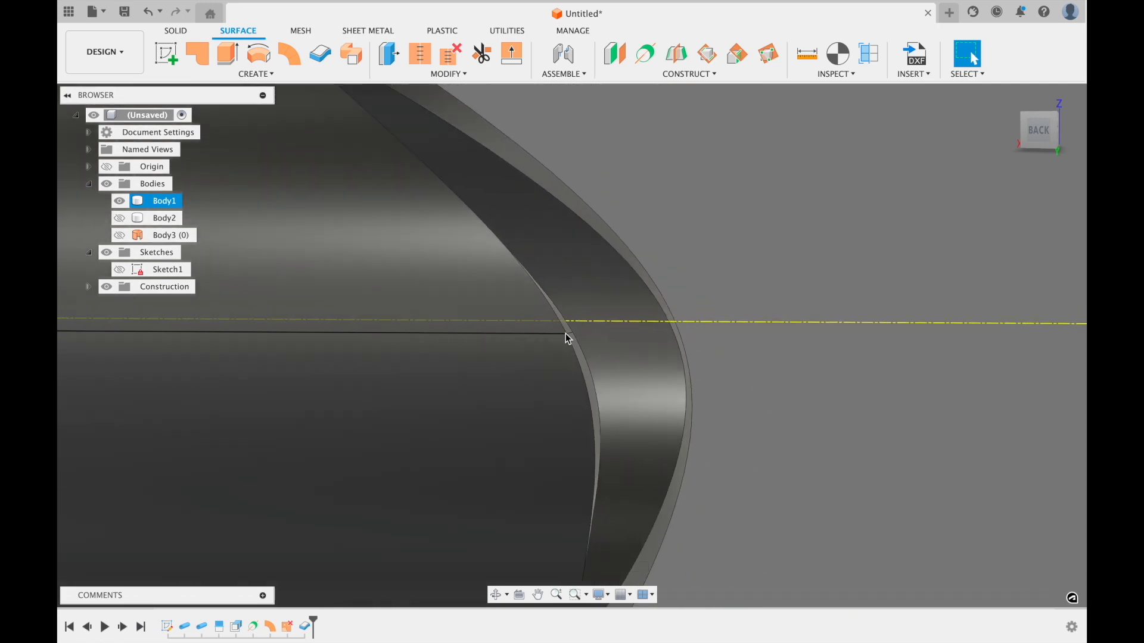
pyautogui.scroll(-10, 566, 333)
pyautogui.keyDown('shift'); pyautogui.moveTo(567, 335); pyautogui.dragTo(419, 306, button='middle'); pyautogui.keyUp('shift')
pyautogui.moveTo(660, 323); pyautogui.dragTo(274, 357, button='middle')
pyautogui.scroll(-2, 448, 345)
pyautogui.scroll(-3, 451, 351)
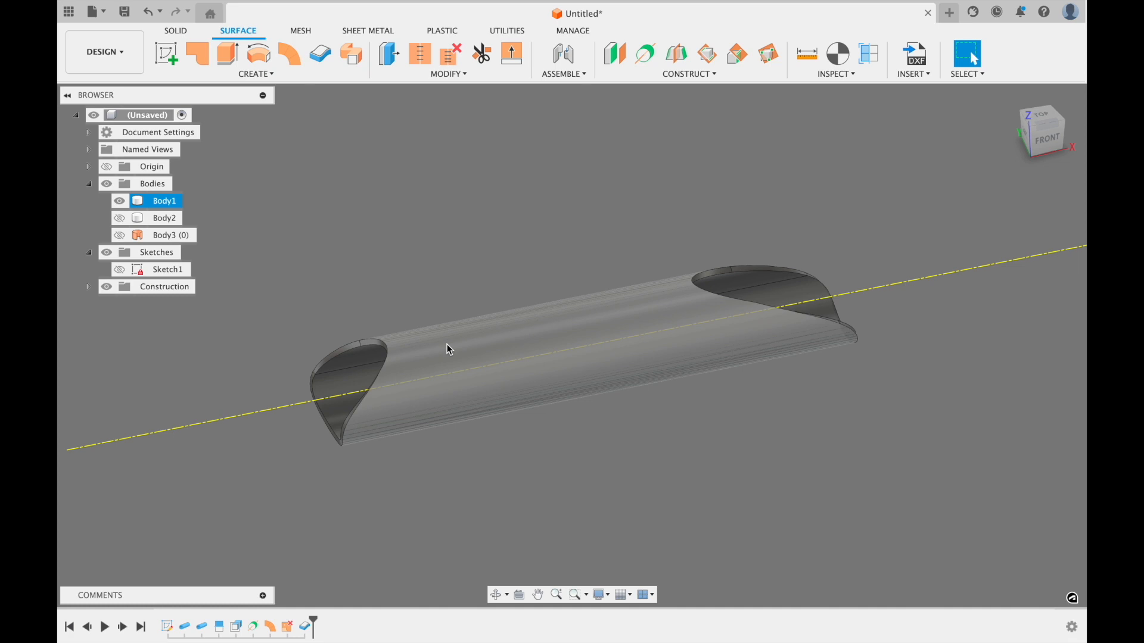
pyautogui.click(466, 180)
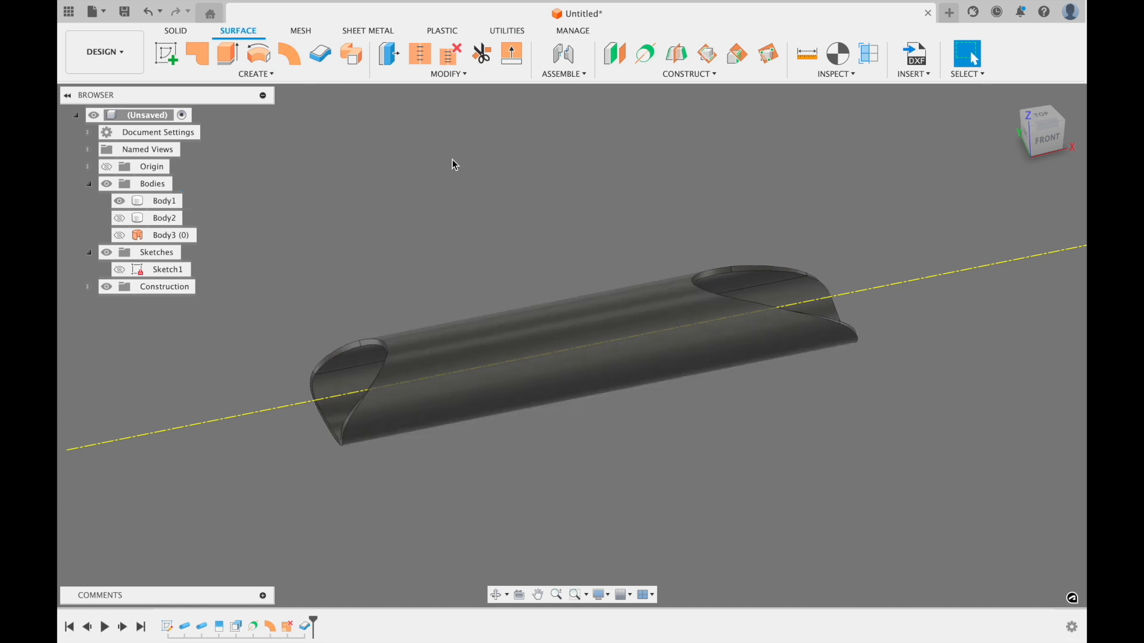
# Step: Start a new sheet metal rule based on 5052 Aluminum (.063 in)_SCS and name it Paper Template
pyautogui.click(373, 32)
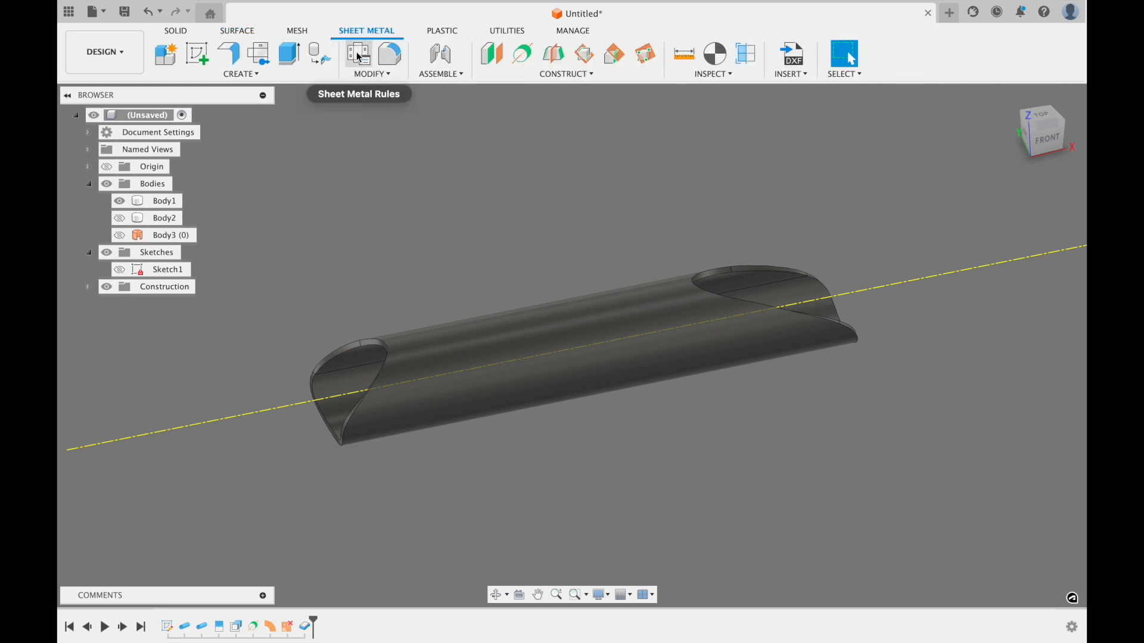
pyautogui.click(359, 57)
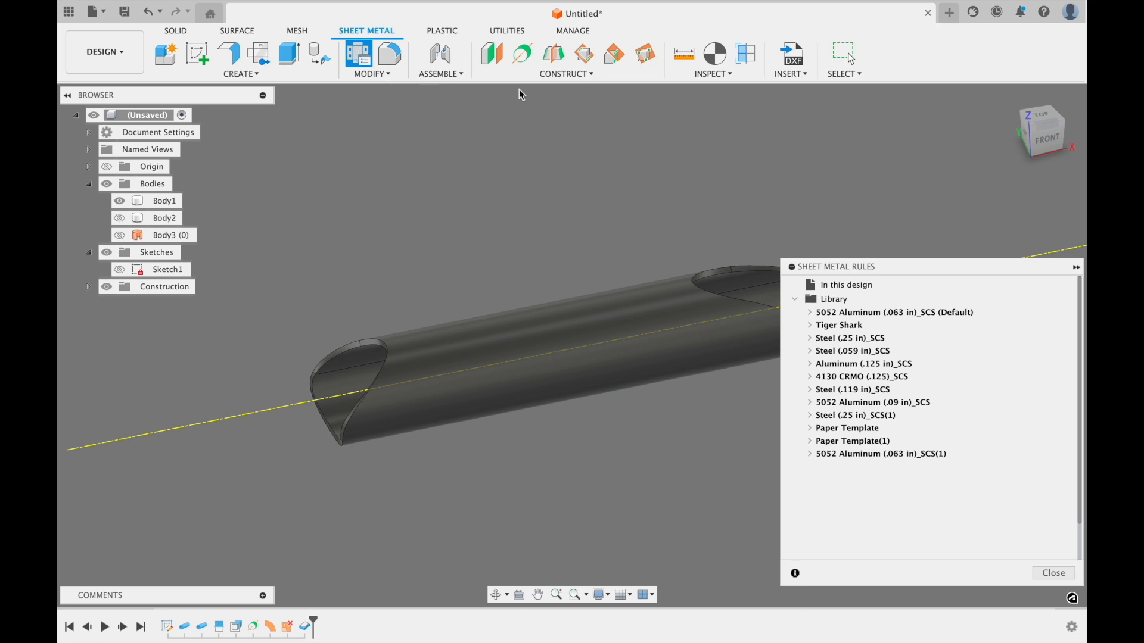
pyautogui.moveTo(1024, 311)
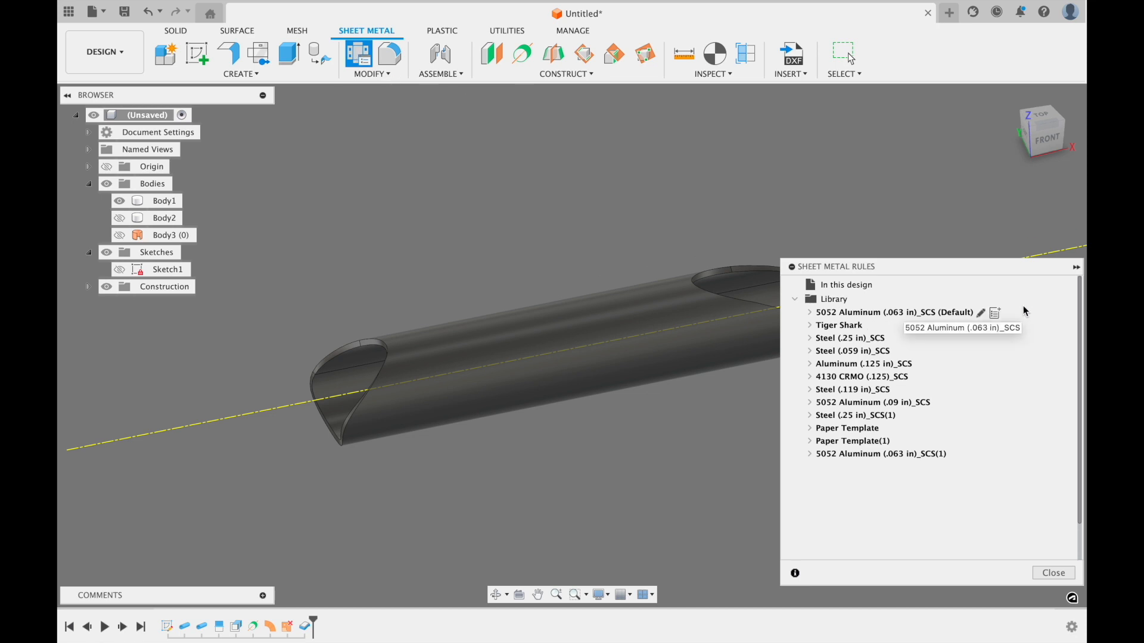
pyautogui.moveTo(864, 432)
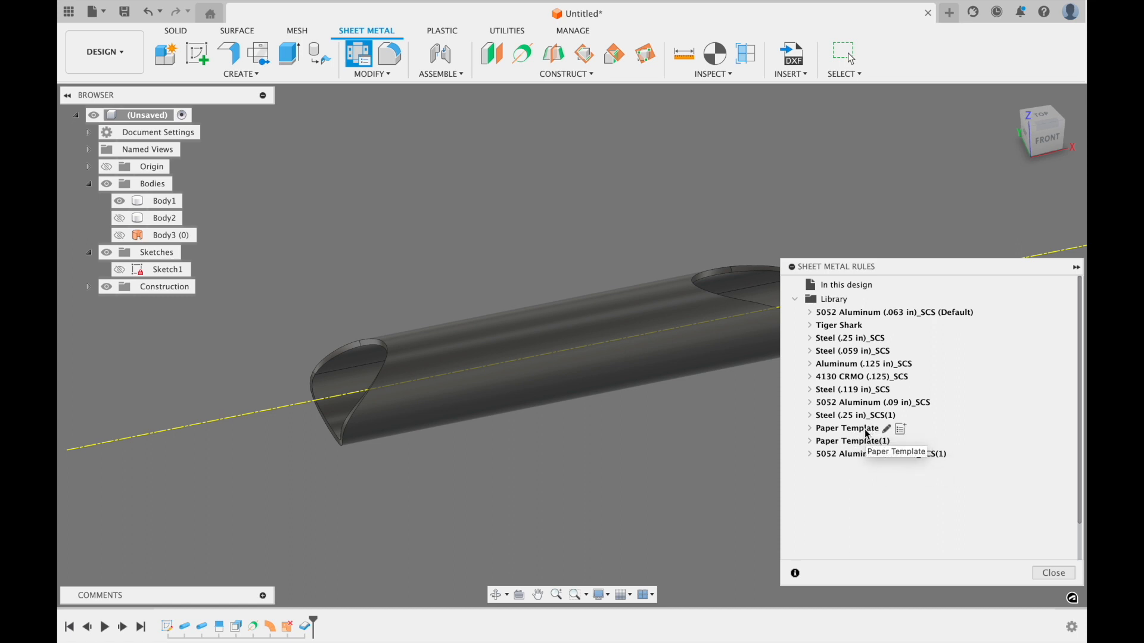
pyautogui.moveTo(961, 313)
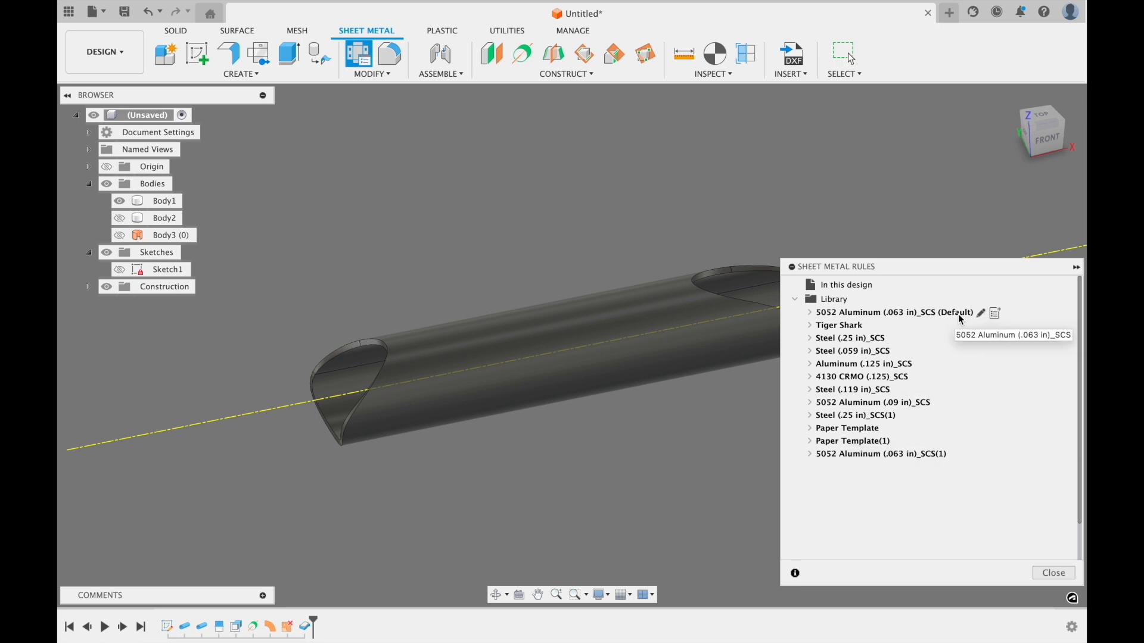
pyautogui.click(996, 314)
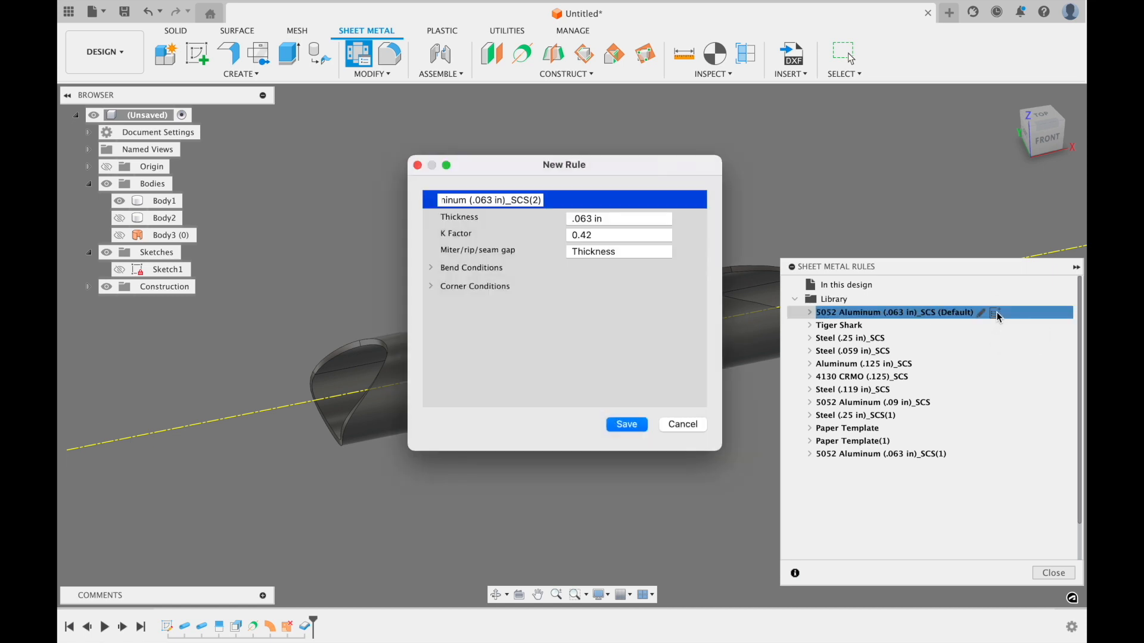
pyautogui.moveTo(539, 199); pyautogui.dragTo(344, 204)
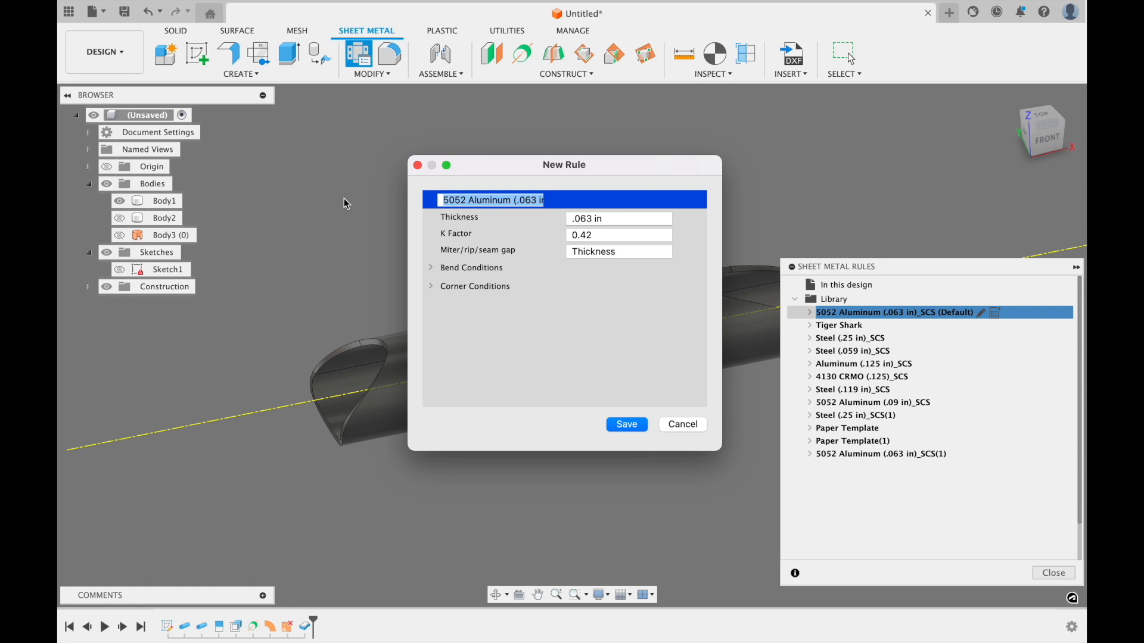
pyautogui.write('Paper Template')
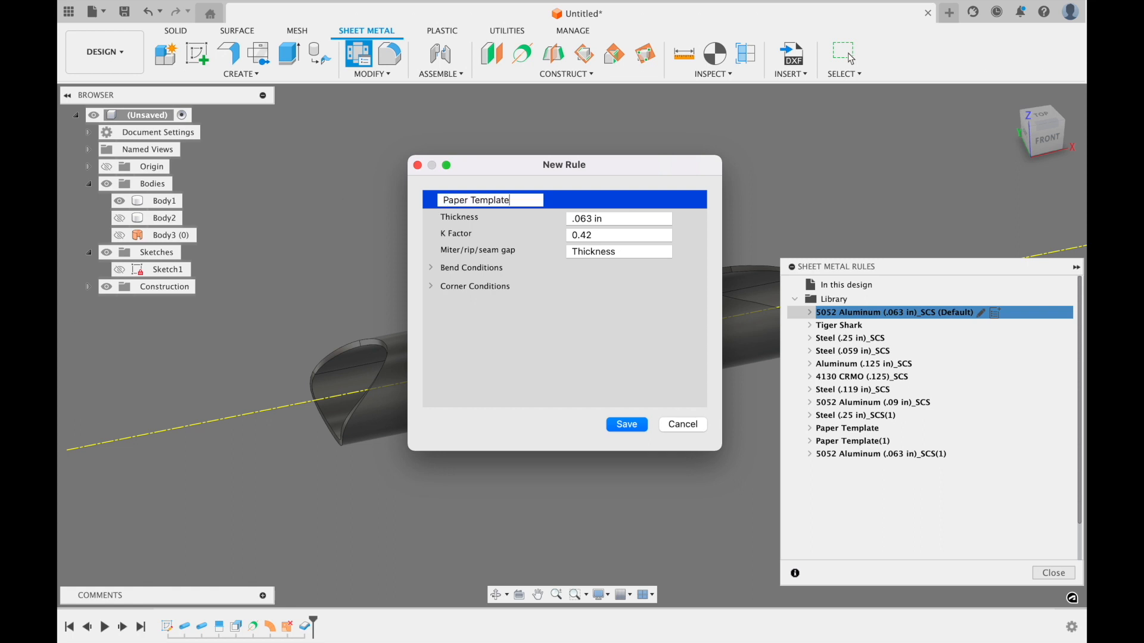
# Step: Try to save the new rule with a K factor of 1, and leave the sheet metal rules
pyautogui.click(601, 236)
pyautogui.moveTo(609, 238); pyautogui.dragTo(569, 236)
pyautogui.write('1')
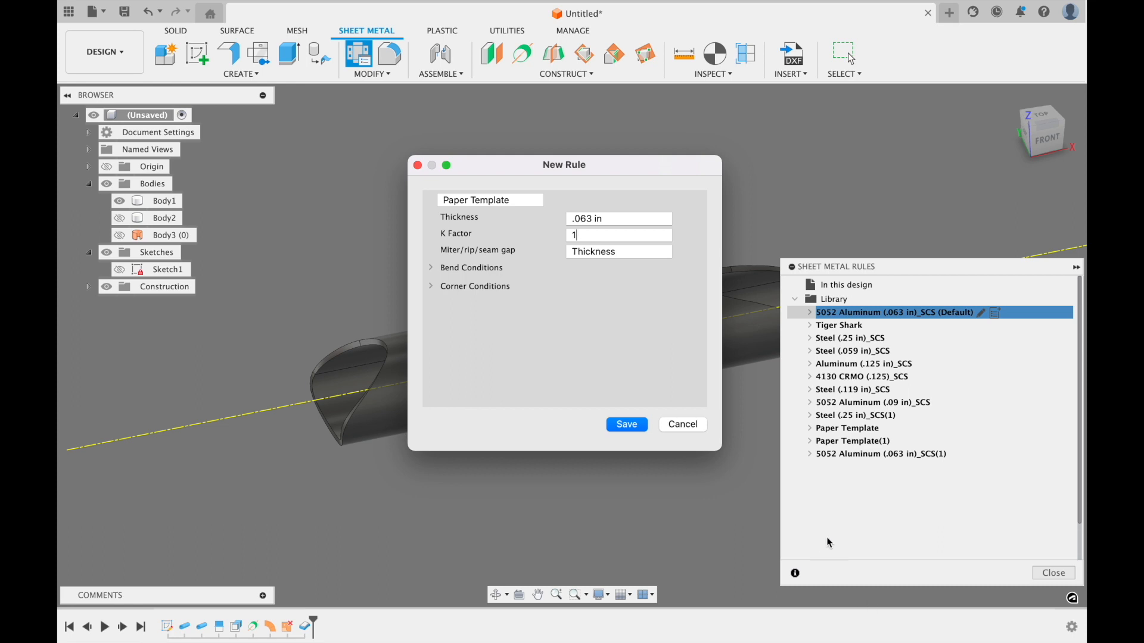
pyautogui.click(627, 425)
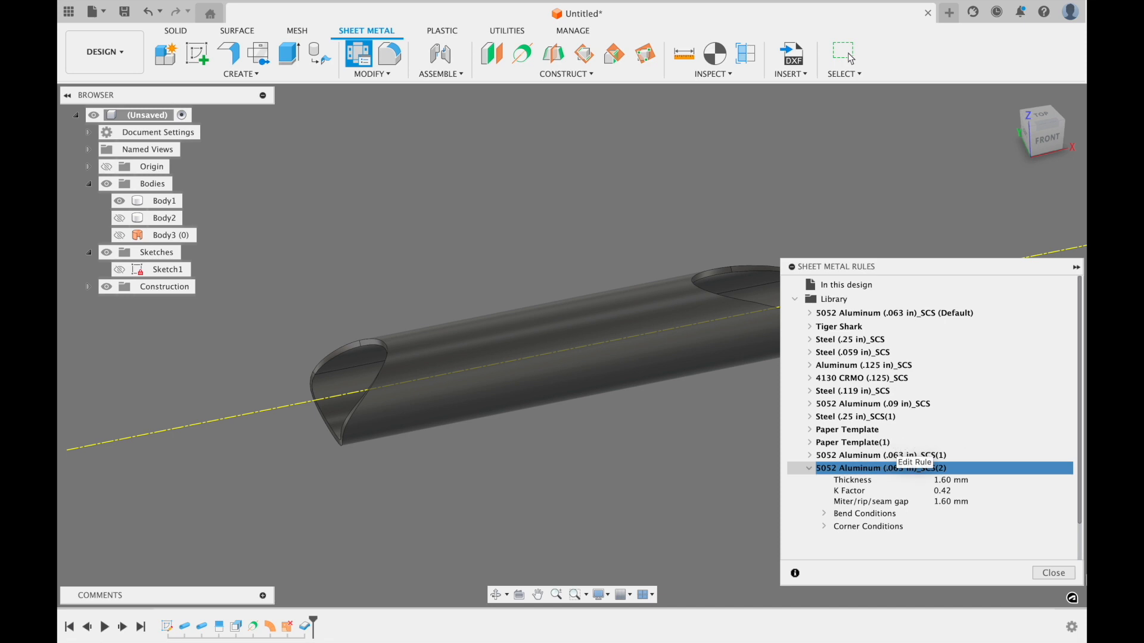
pyautogui.click(1065, 573)
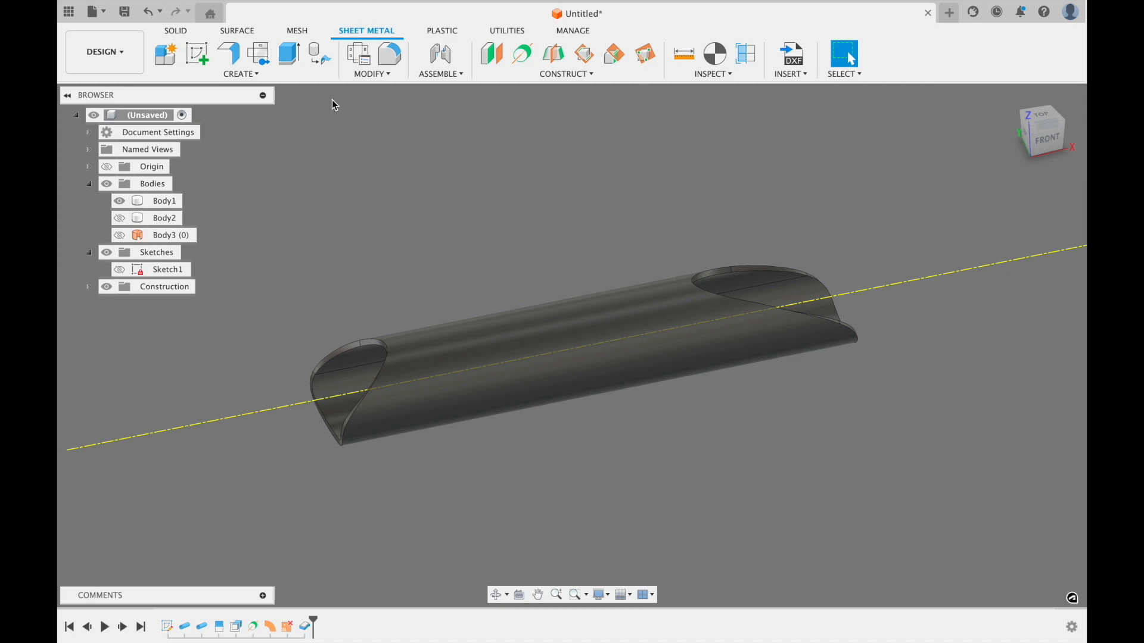
# Step: Convert the slit tube to sheet metal from its outer face, using the Paper Template rule
pyautogui.click(320, 55)
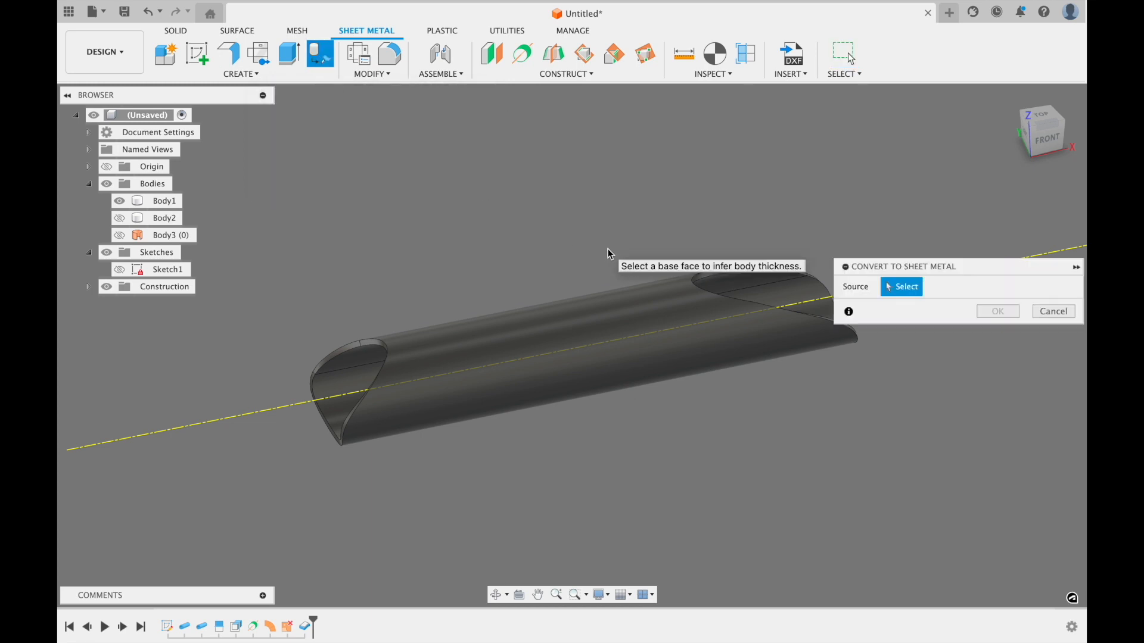
pyautogui.click(607, 316)
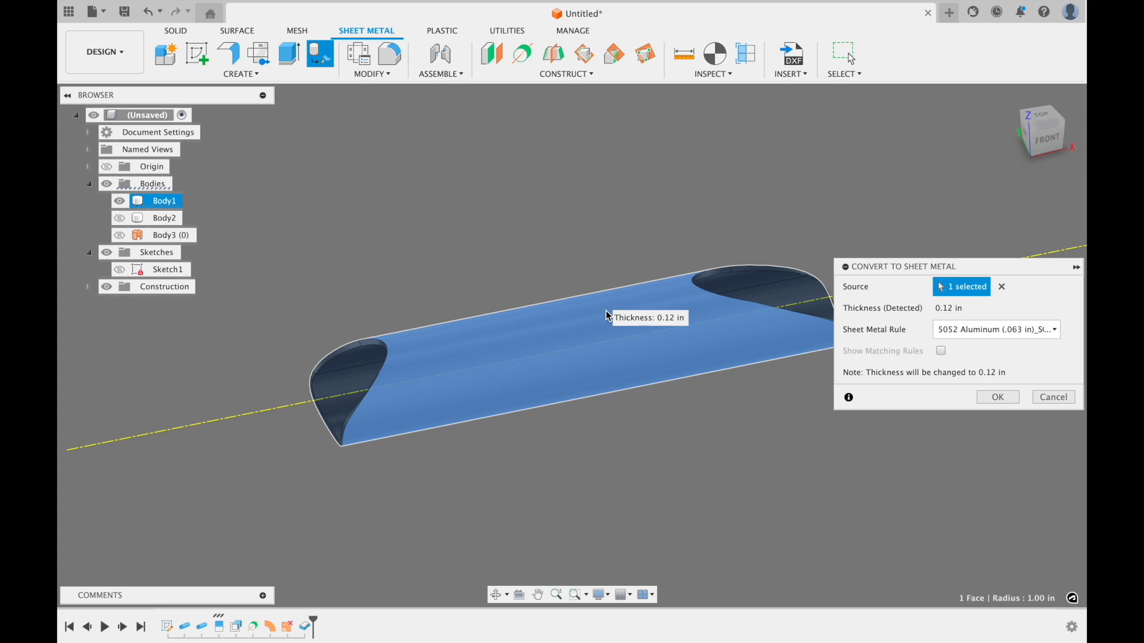
pyautogui.click(1051, 329)
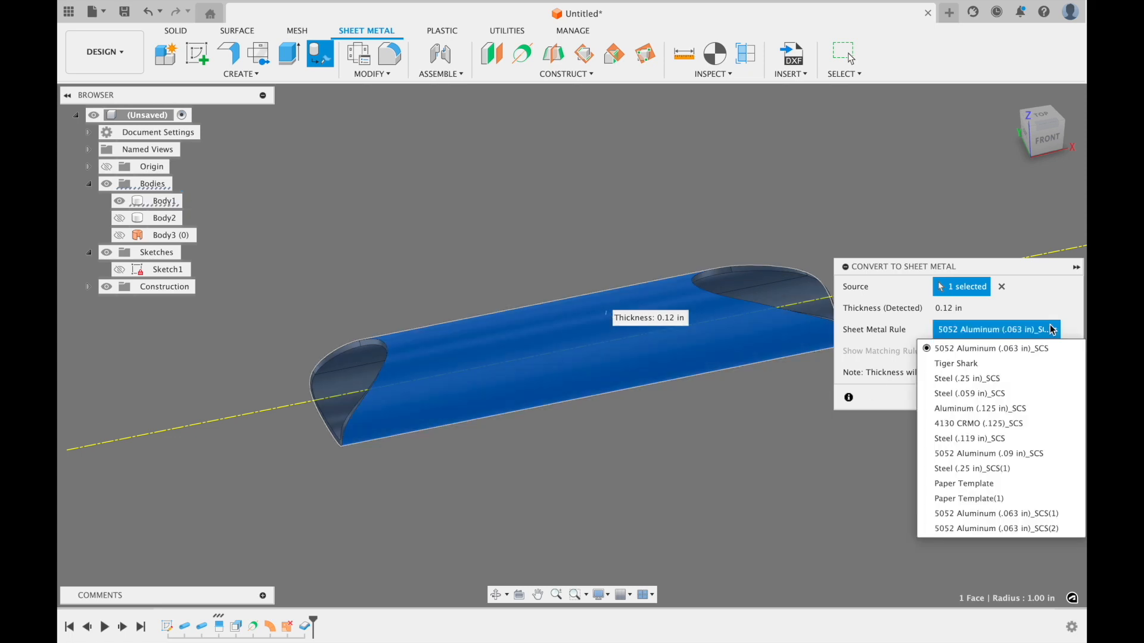
pyautogui.click(969, 483)
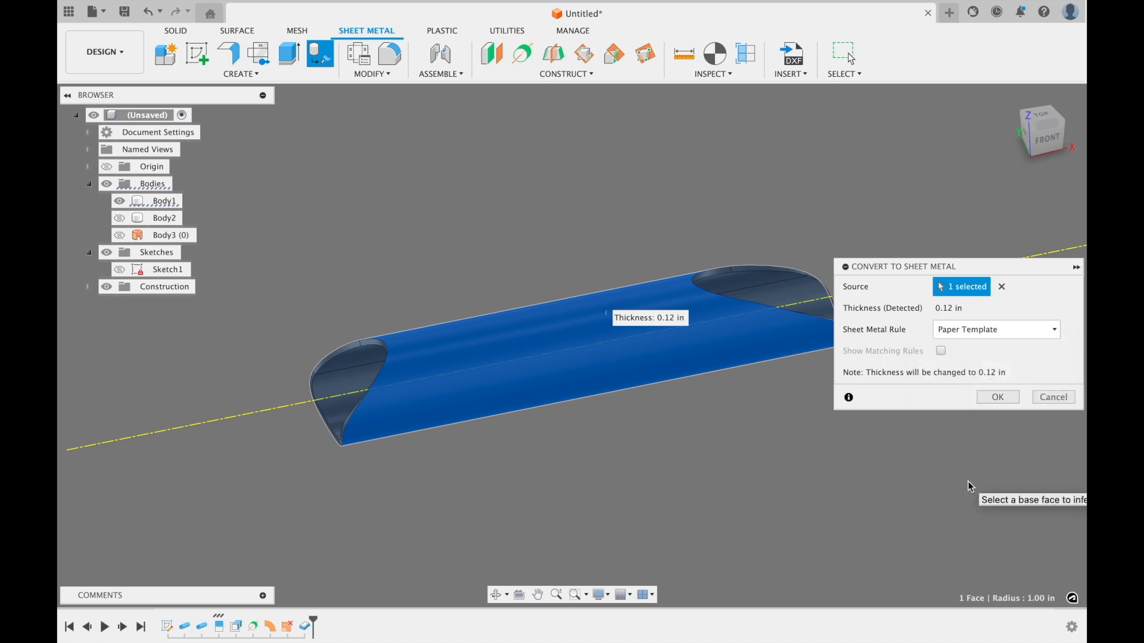
pyautogui.click(991, 397)
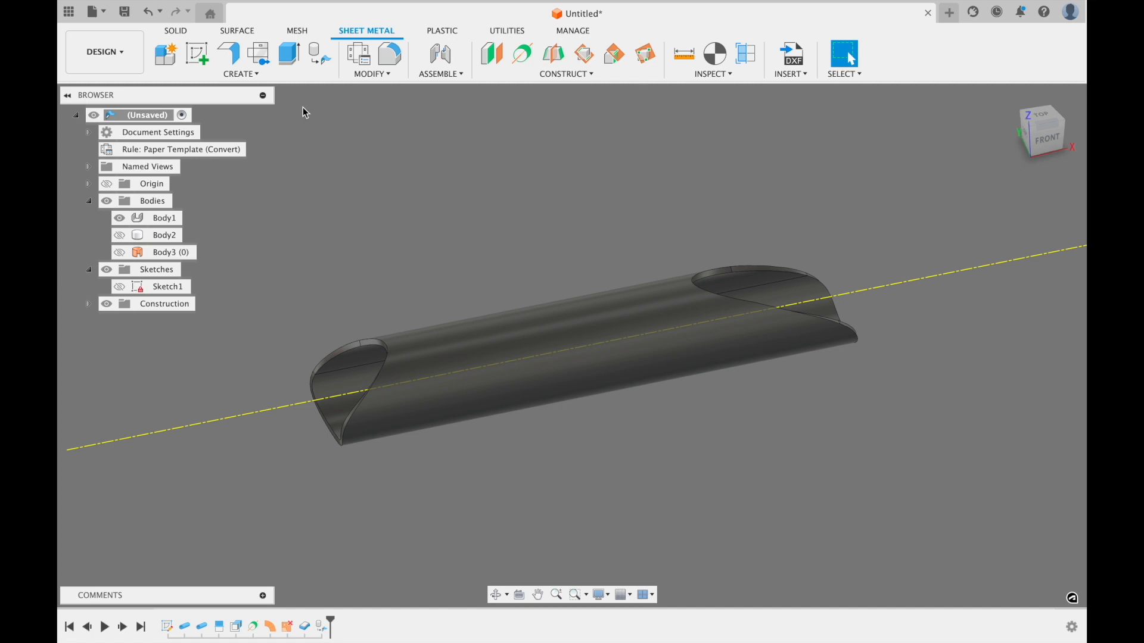
# Step: Create a flat pattern of the tube with its outer face as the stationary face
pyautogui.click(262, 57)
pyautogui.click(607, 329)
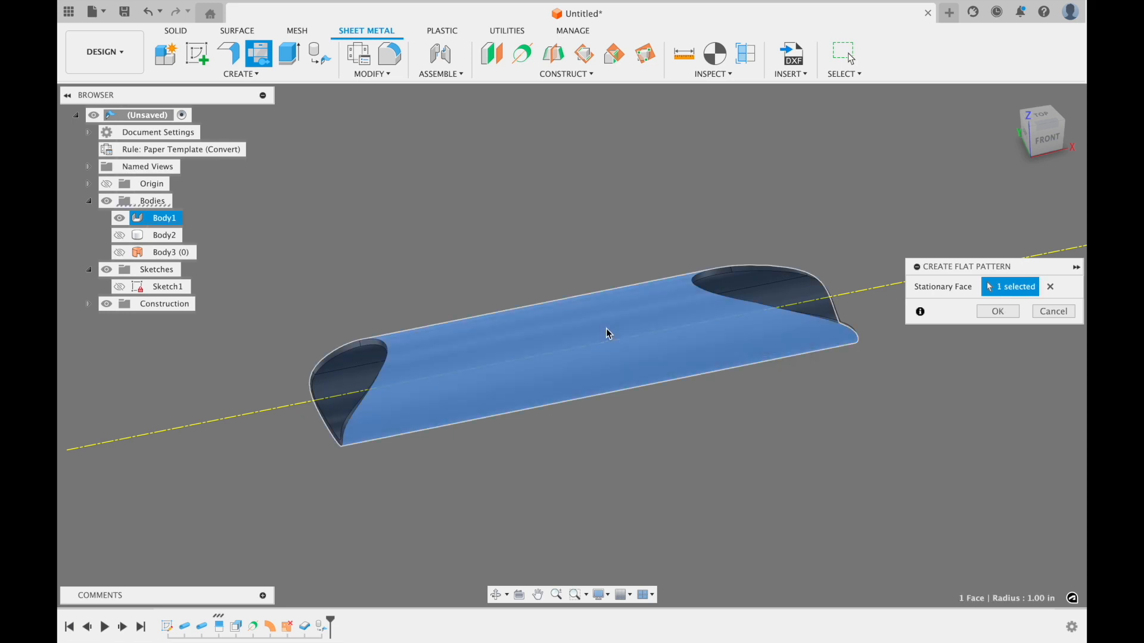
pyautogui.click(996, 320)
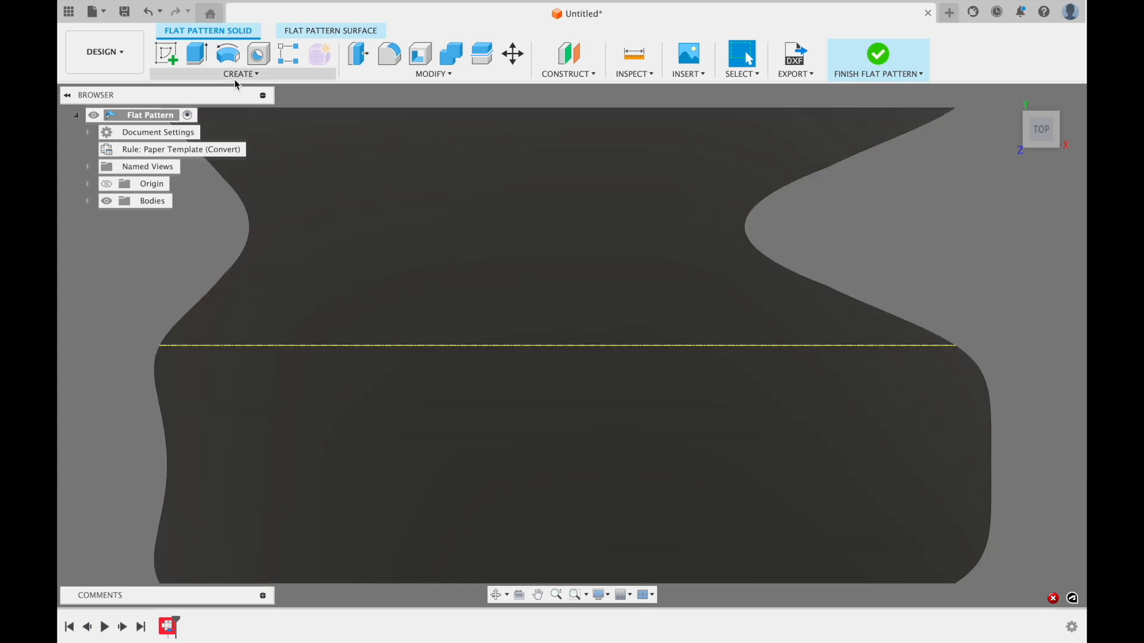
# Step: Create a sketch on the top face of the flat pattern
pyautogui.click(166, 52)
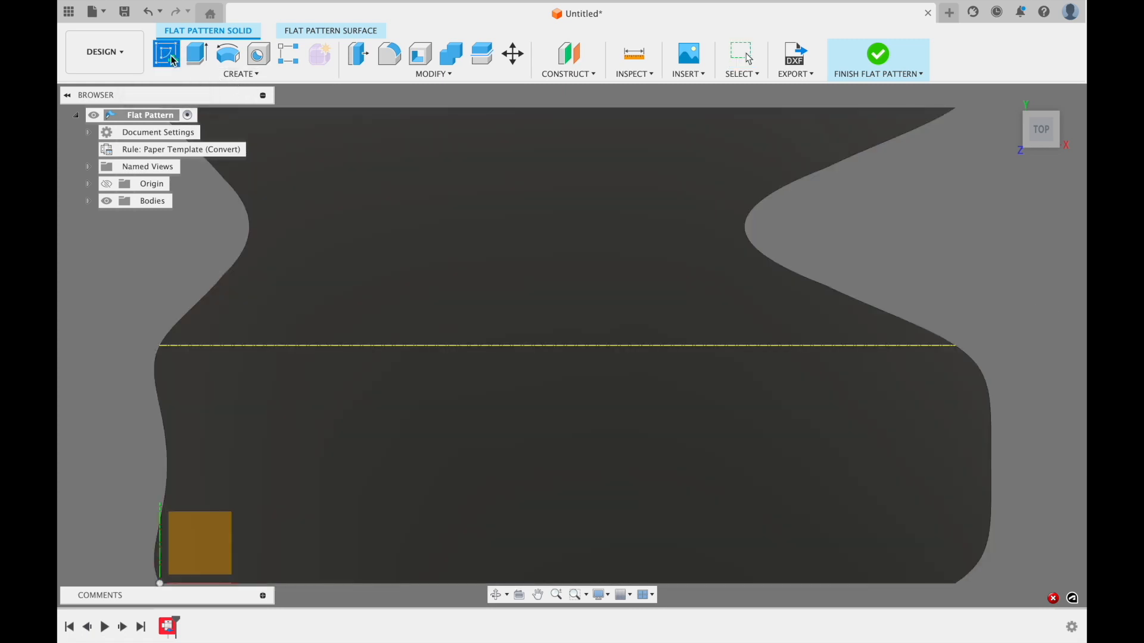
pyautogui.click(551, 305)
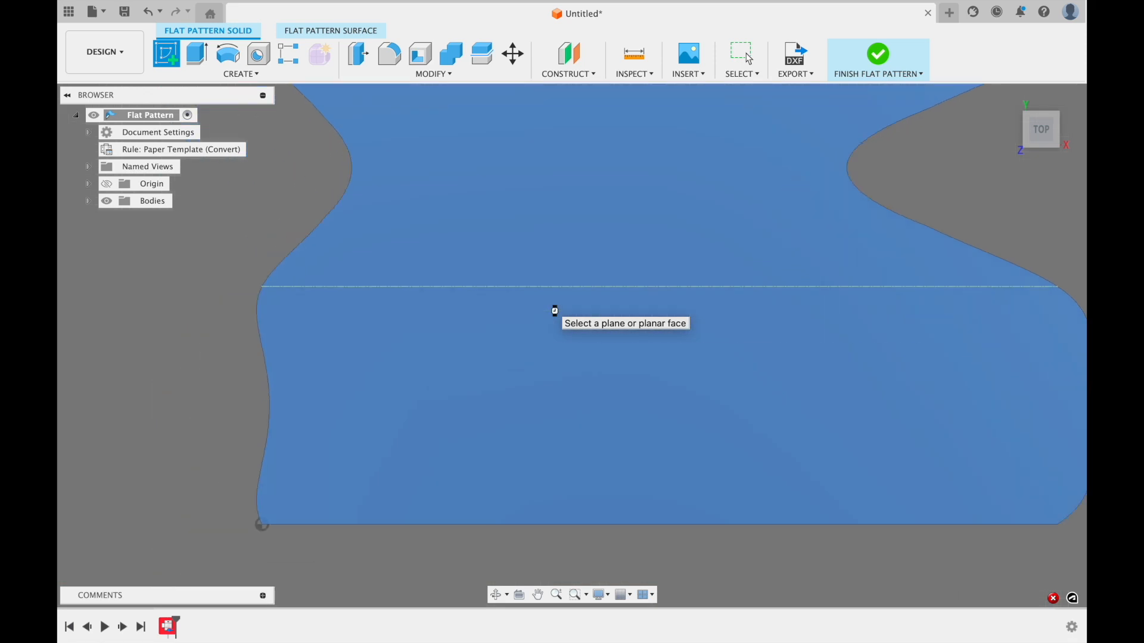
pyautogui.click(554, 310)
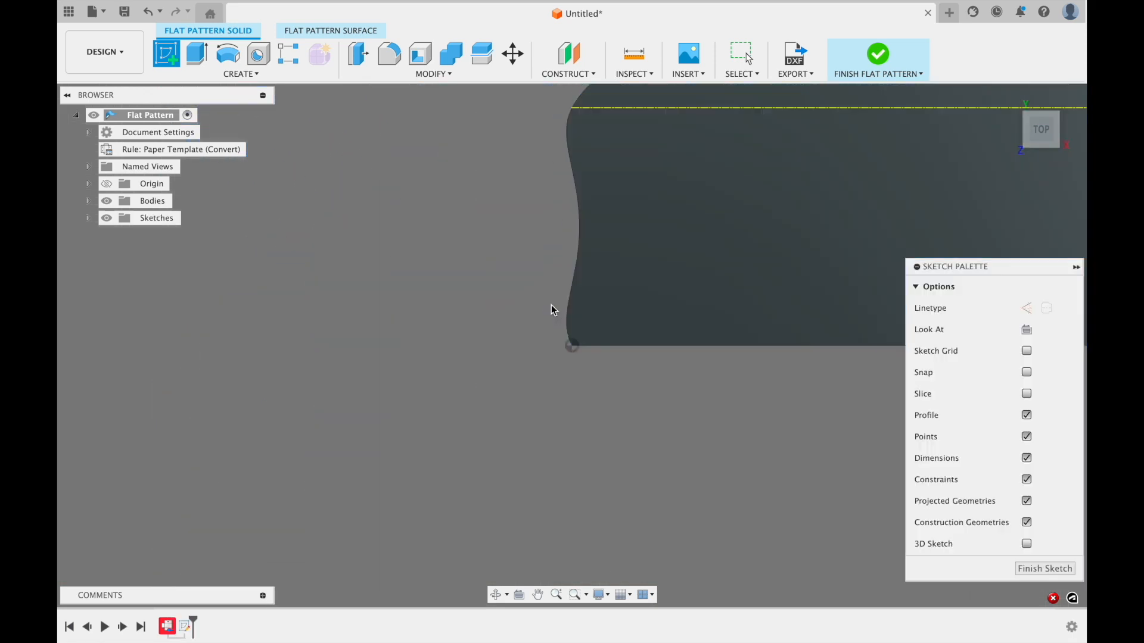
pyautogui.moveTo(828, 221)
pyautogui.mouseDown(button='middle')
pyautogui.moveTo(608, 310)
pyautogui.moveTo(487, 401)
pyautogui.mouseUp(button='middle')
pyautogui.scroll(-4, 488, 401)
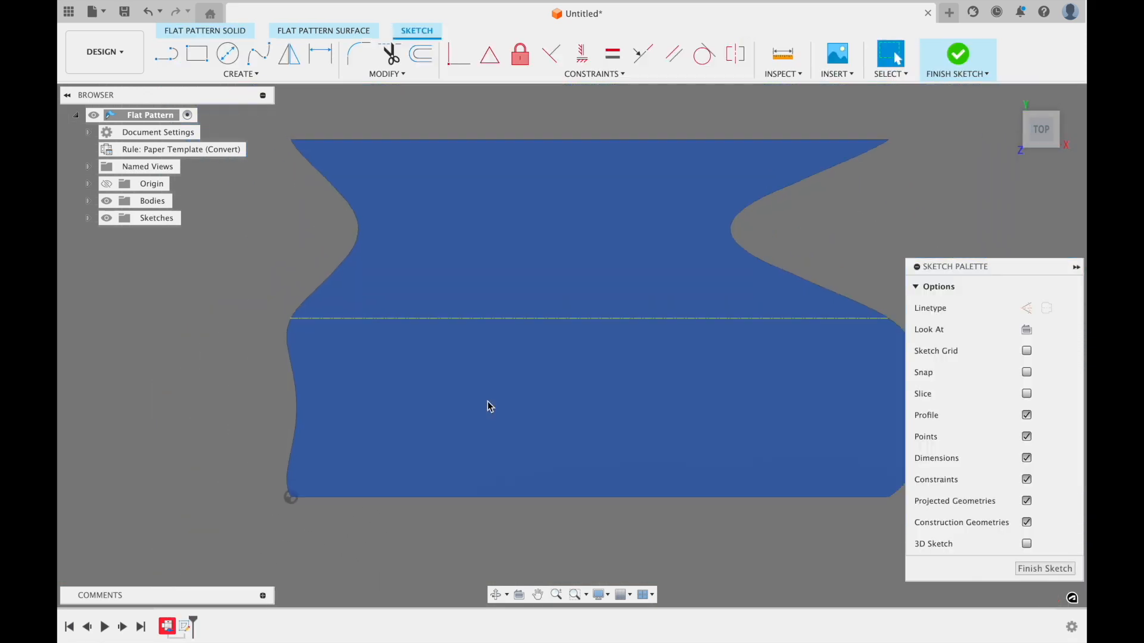
pyautogui.moveTo(498, 392); pyautogui.dragTo(465, 388)
pyautogui.press('Escape')
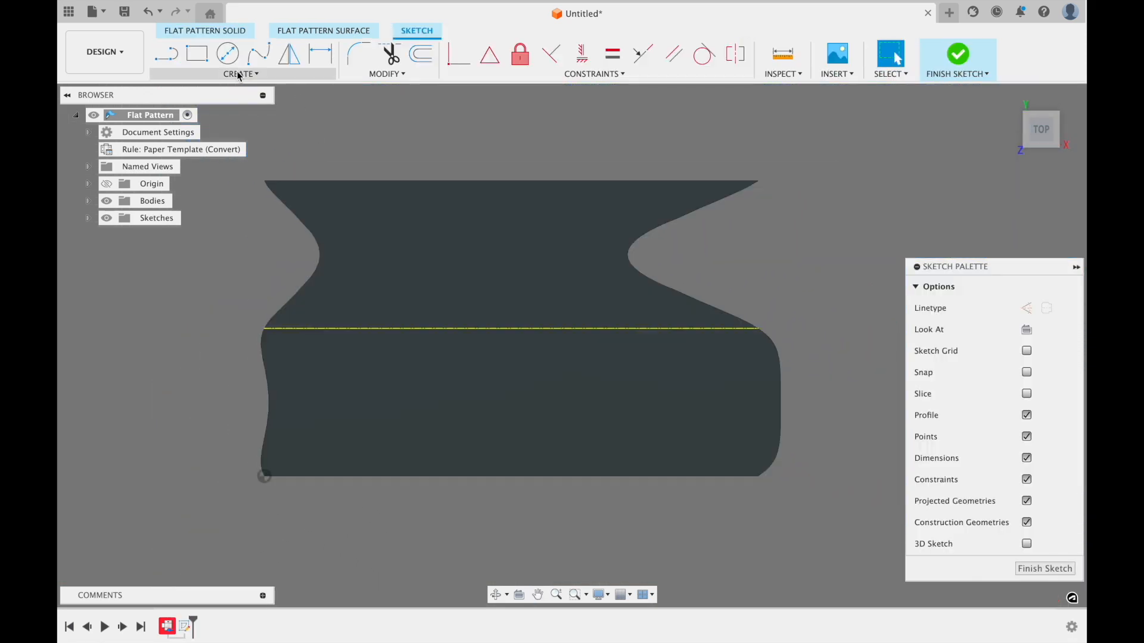
# Step: Sketch two separate vertical reference lines, each about 6.28 in long, across the flat pattern from its upper to its lower straight edge
pyautogui.click(161, 53)
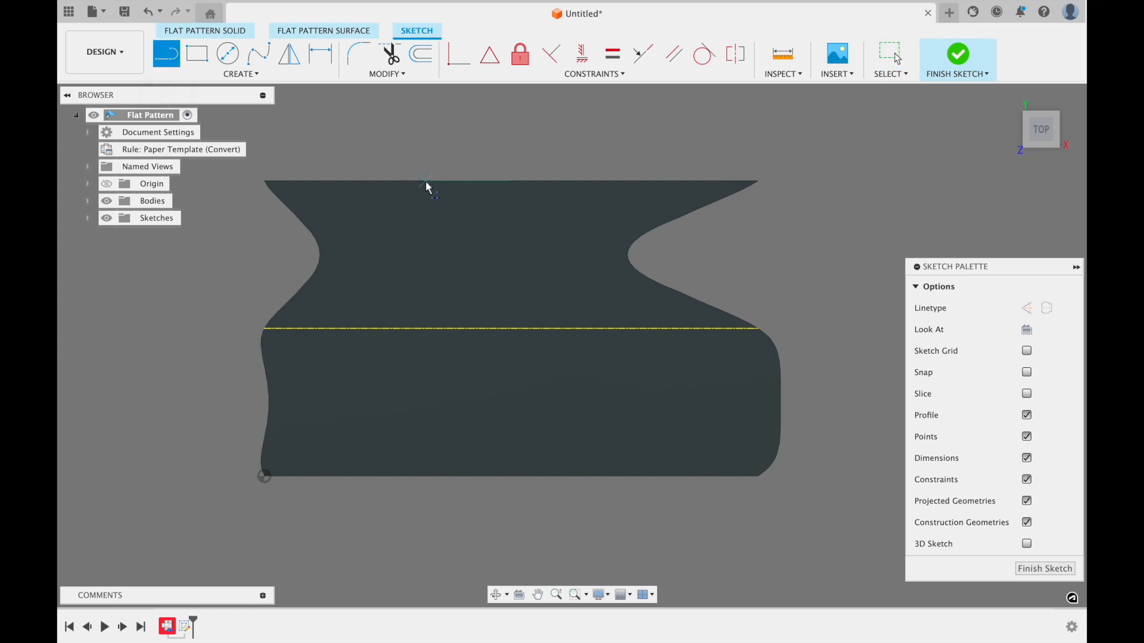
pyautogui.click(426, 181)
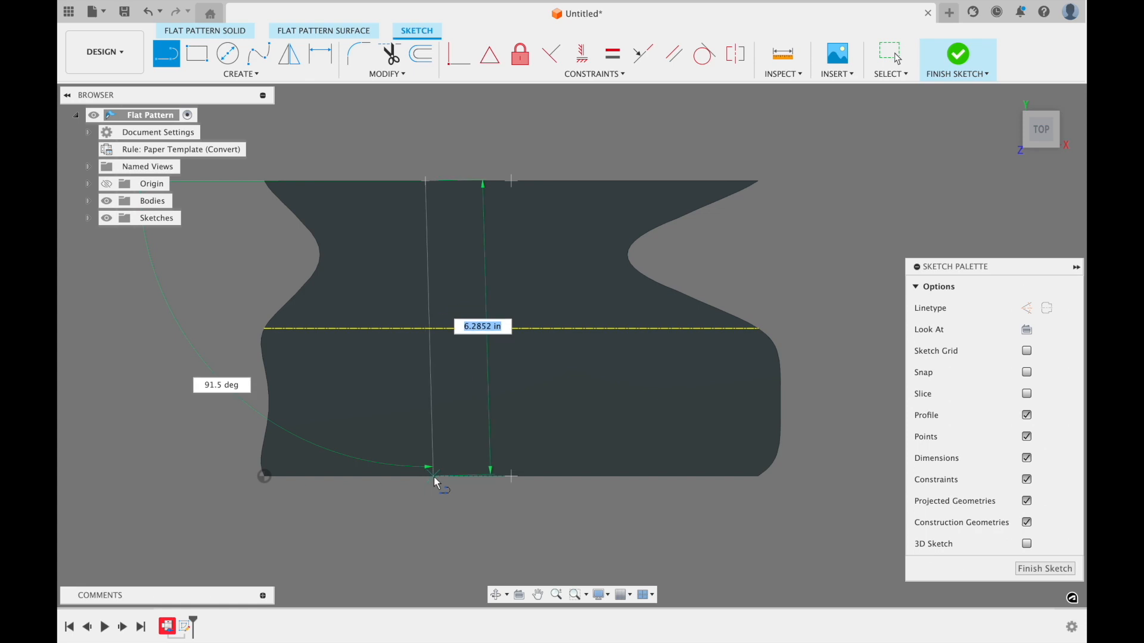
pyautogui.doubleClick(426, 478)
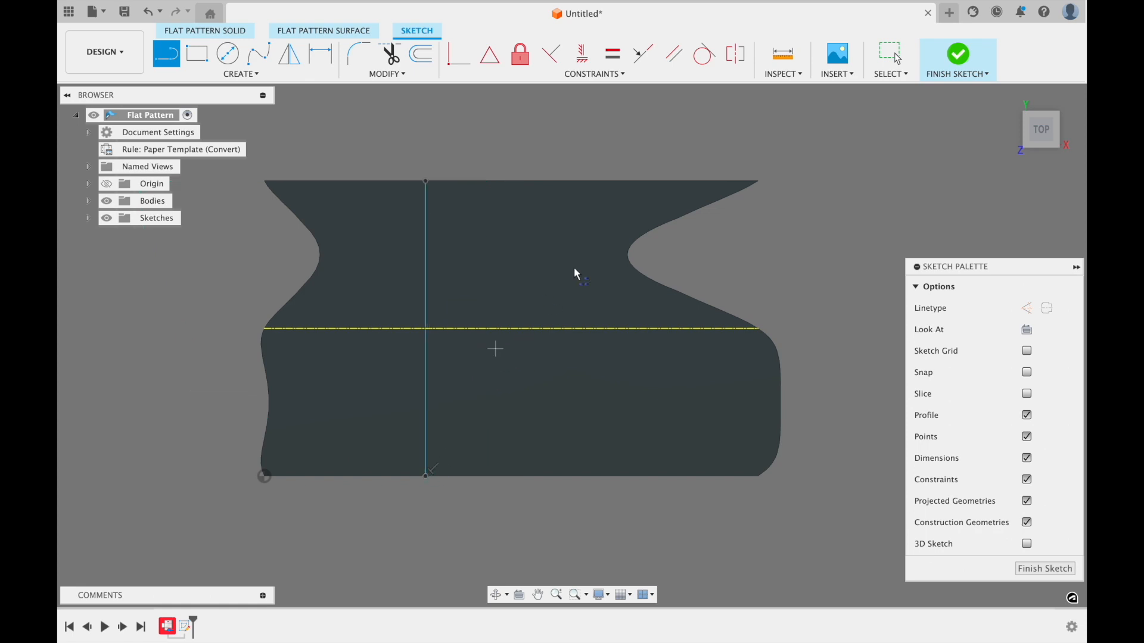
pyautogui.click(571, 180)
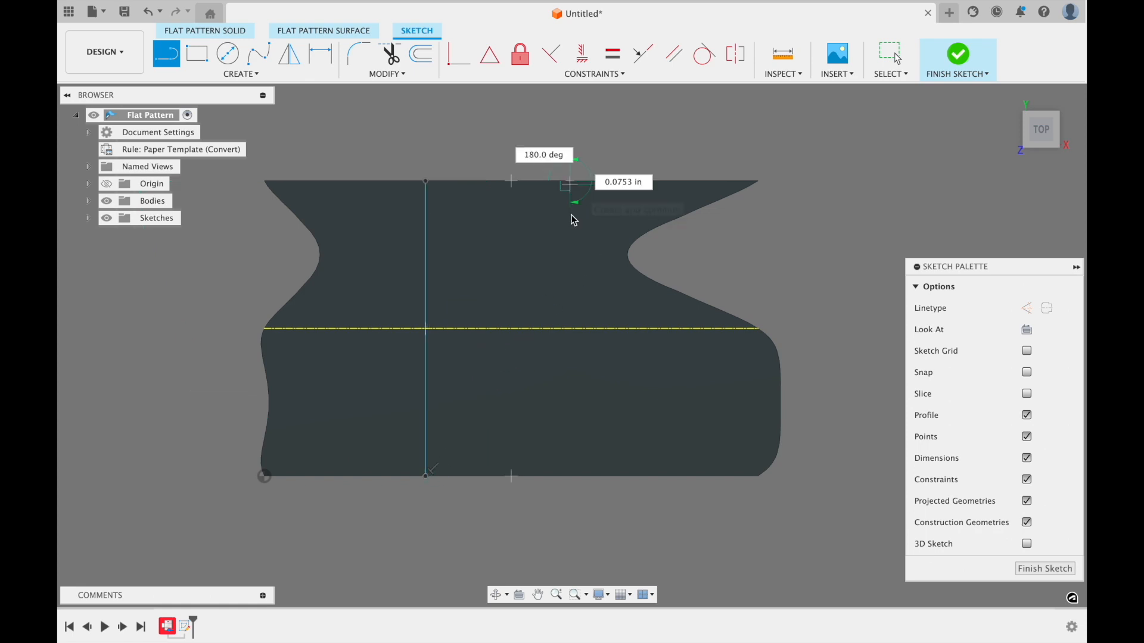
pyautogui.doubleClick(571, 481)
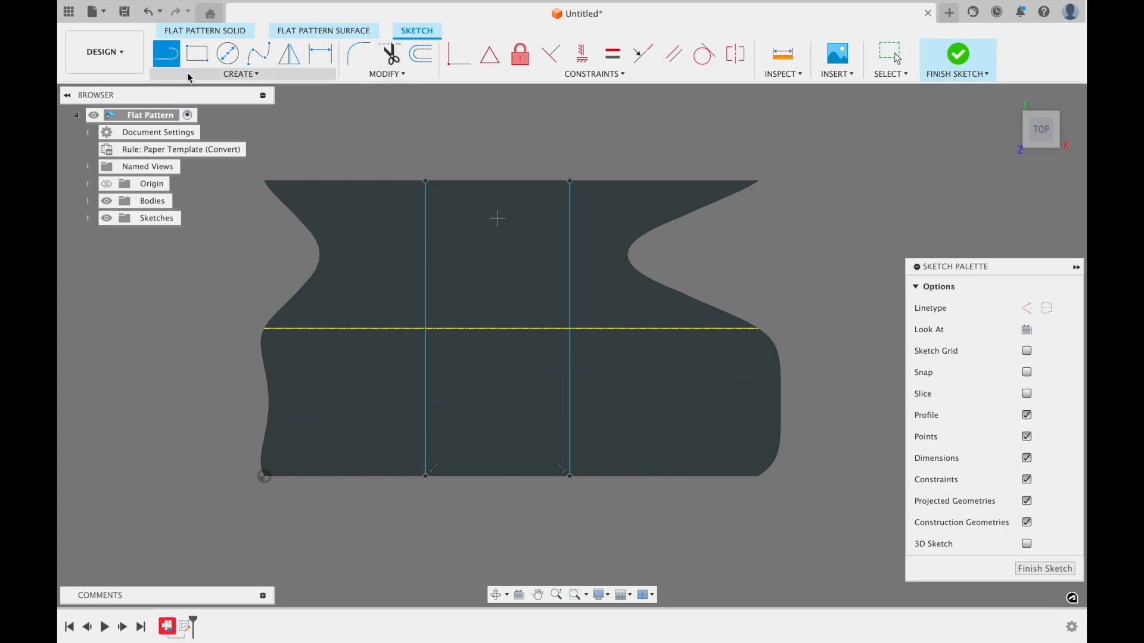
# Step: Sketch two horizontal construction lines from the pattern's curved left and right edges to the nearest vertical lines, the left one about 3.48 in long
pyautogui.click(260, 354)
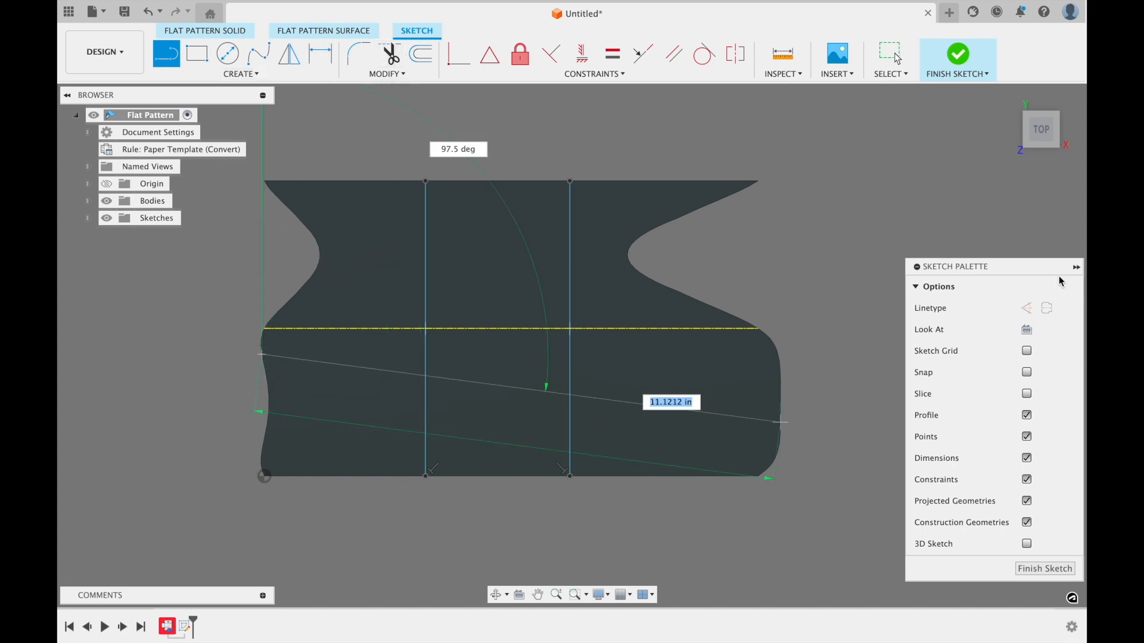
pyautogui.click(1024, 310)
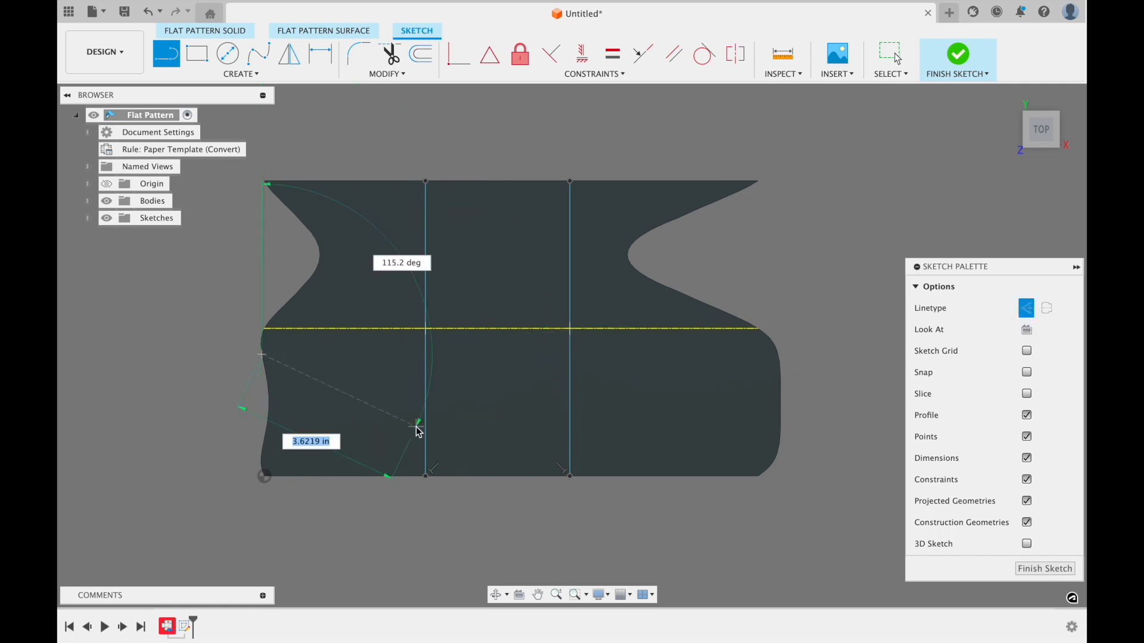
pyautogui.doubleClick(426, 354)
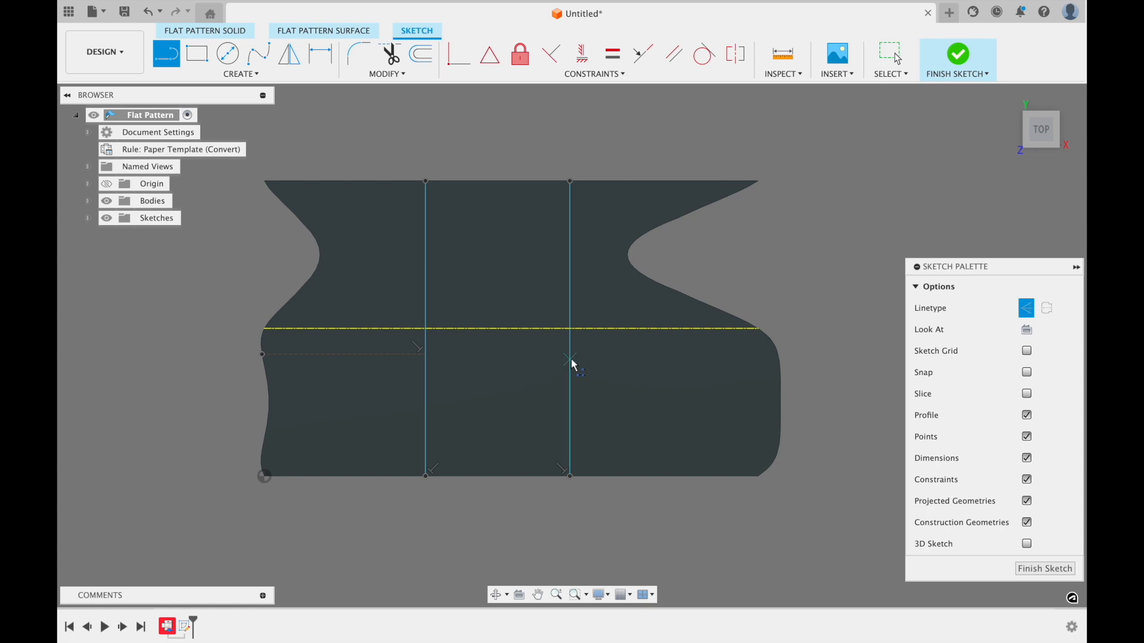
pyautogui.moveTo(571, 355); pyautogui.dragTo(781, 359)
# Step: Constrain the two horizontal construction lines to equal length
pyautogui.click(616, 53)
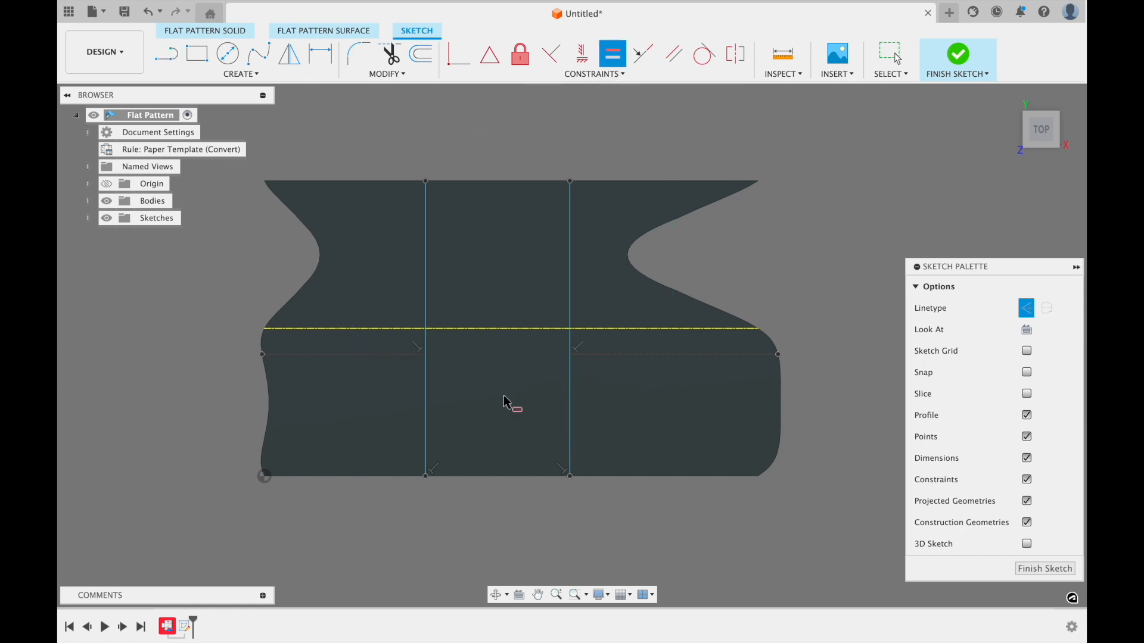
pyautogui.click(378, 356)
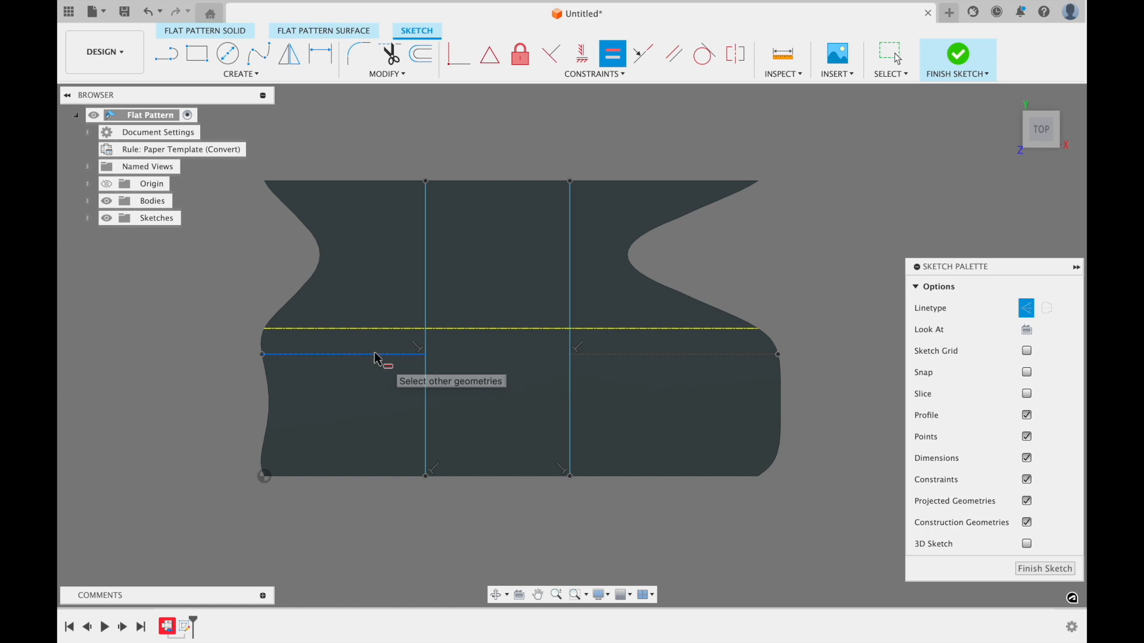
pyautogui.click(675, 356)
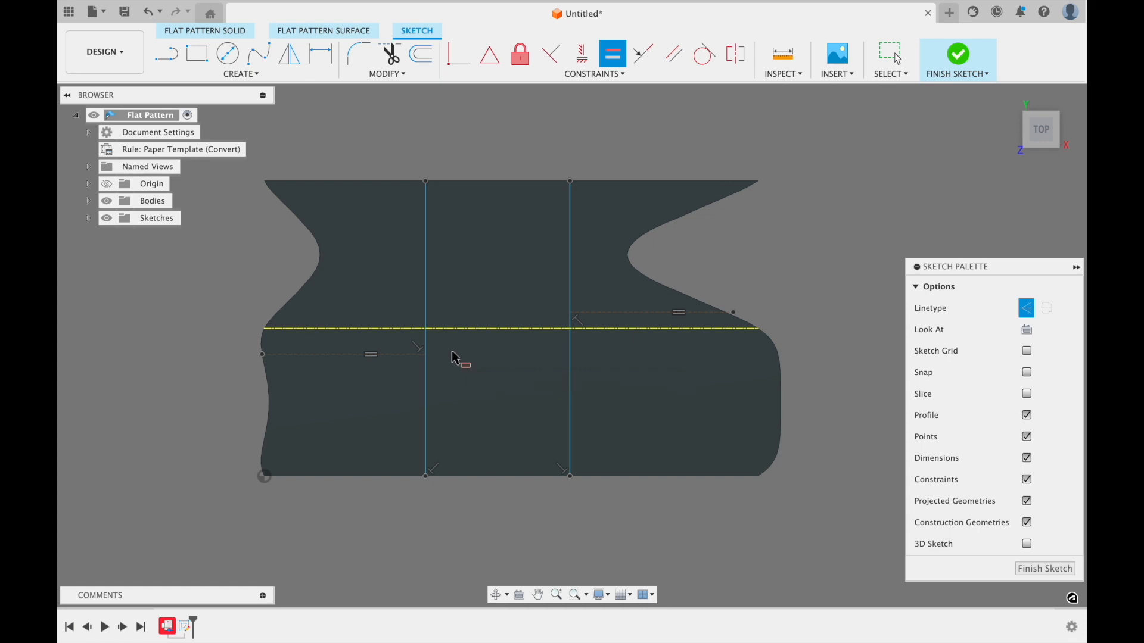
# Step: Make both horizontal construction lines collinear with the yellow bend line of the flat pattern
pyautogui.click(657, 54)
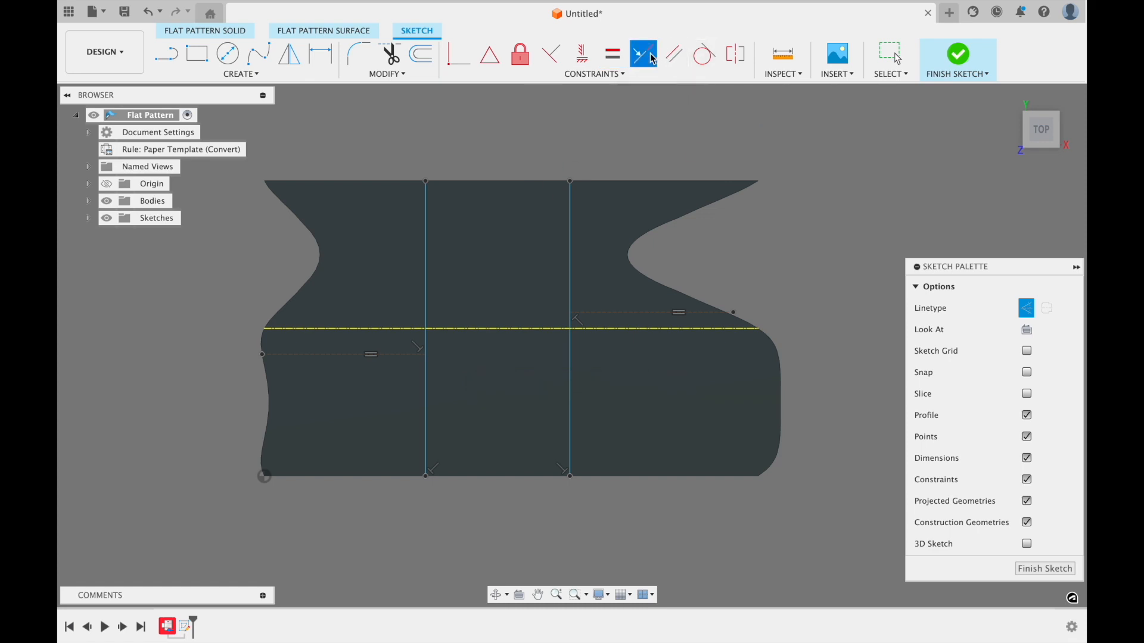
pyautogui.click(397, 329)
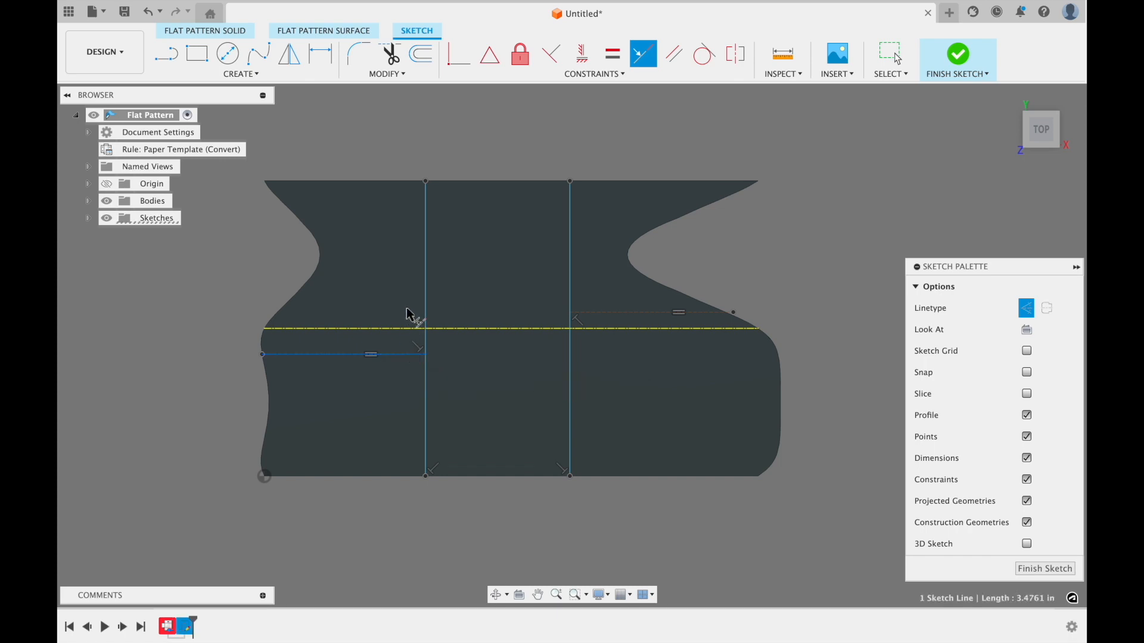
pyautogui.click(406, 341)
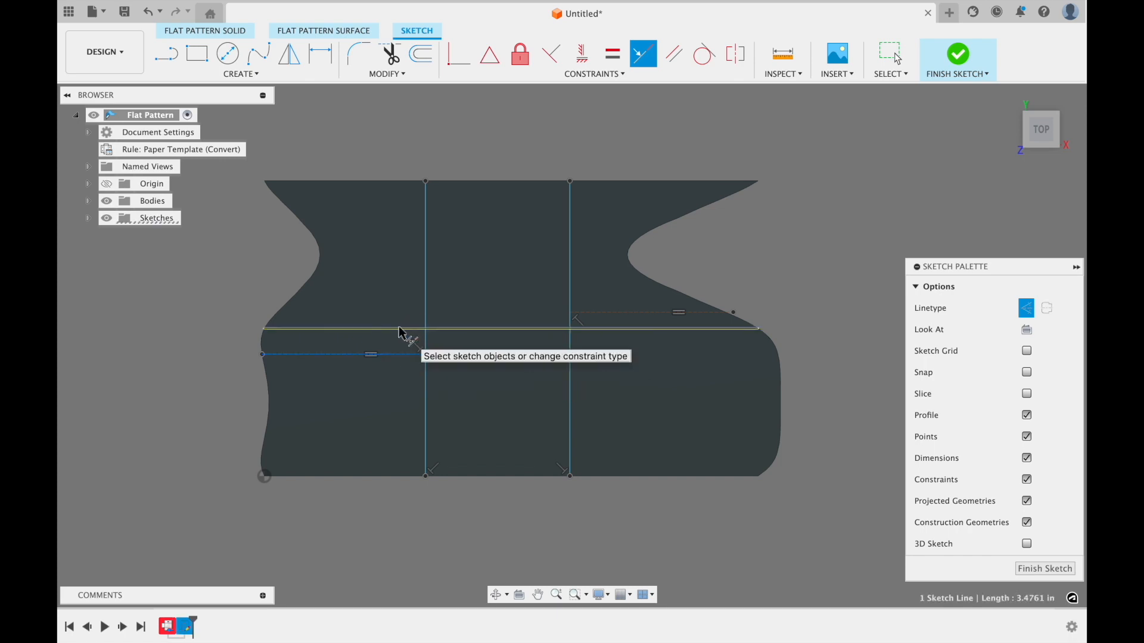
pyautogui.click(660, 330)
pyautogui.click(658, 314)
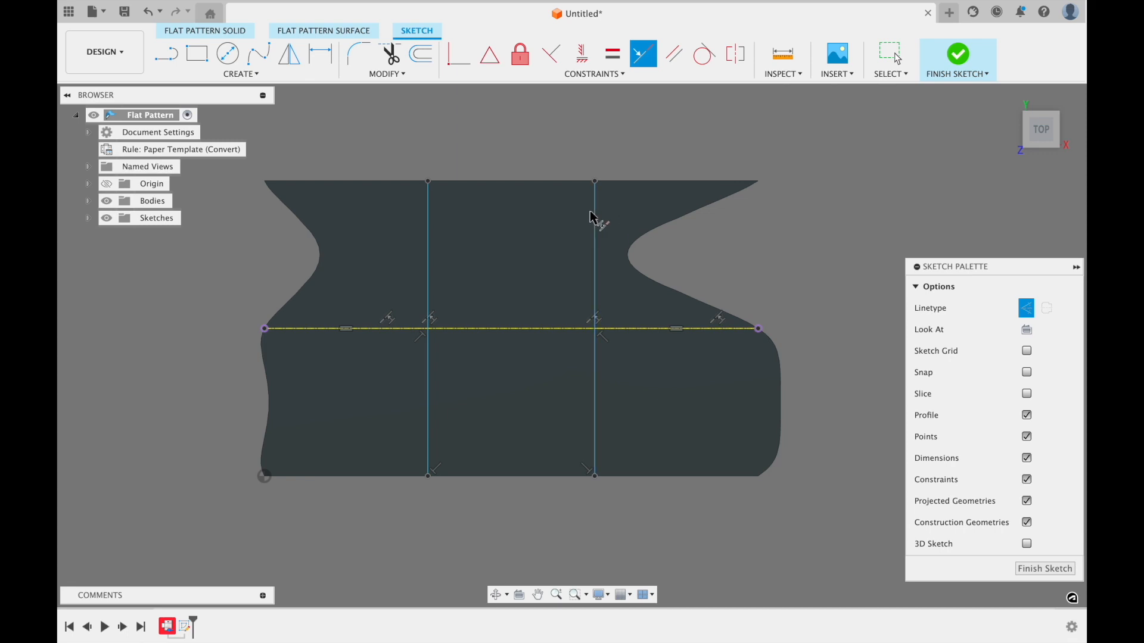
# Step: Dimension the distance between the two vertical lines above the pattern and set it to 2 in
pyautogui.click(325, 67)
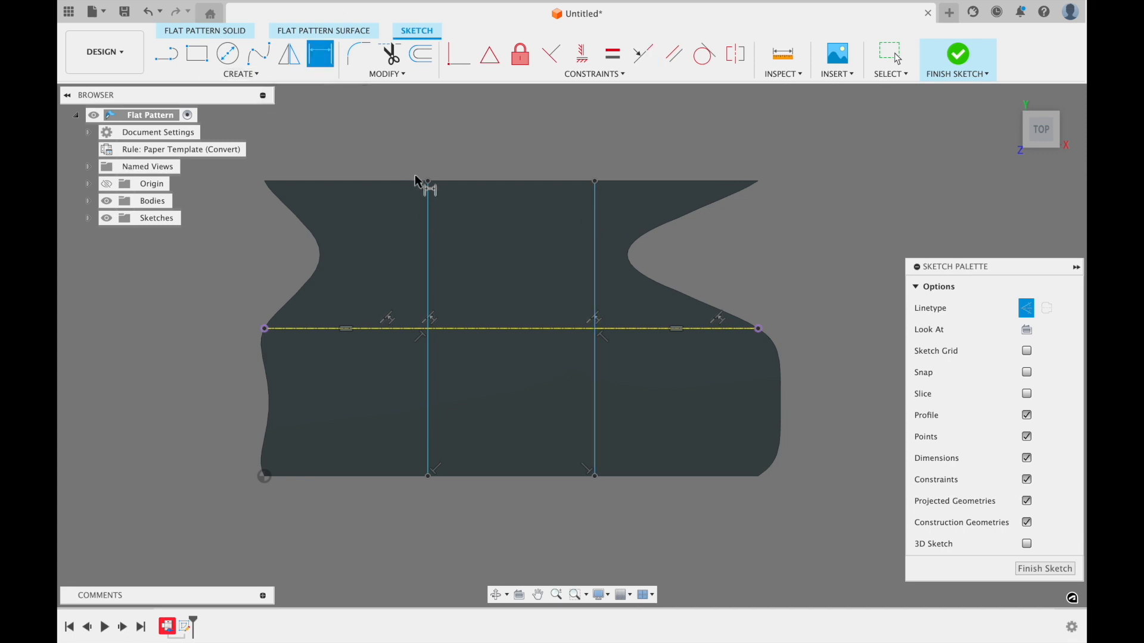
pyautogui.click(428, 197)
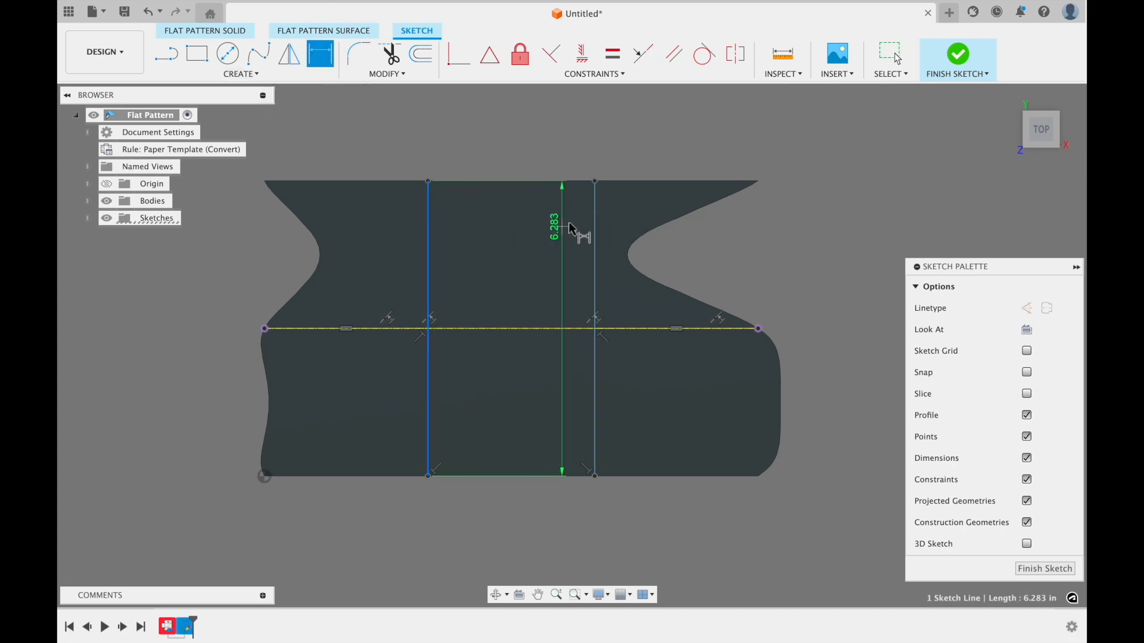
pyautogui.click(594, 213)
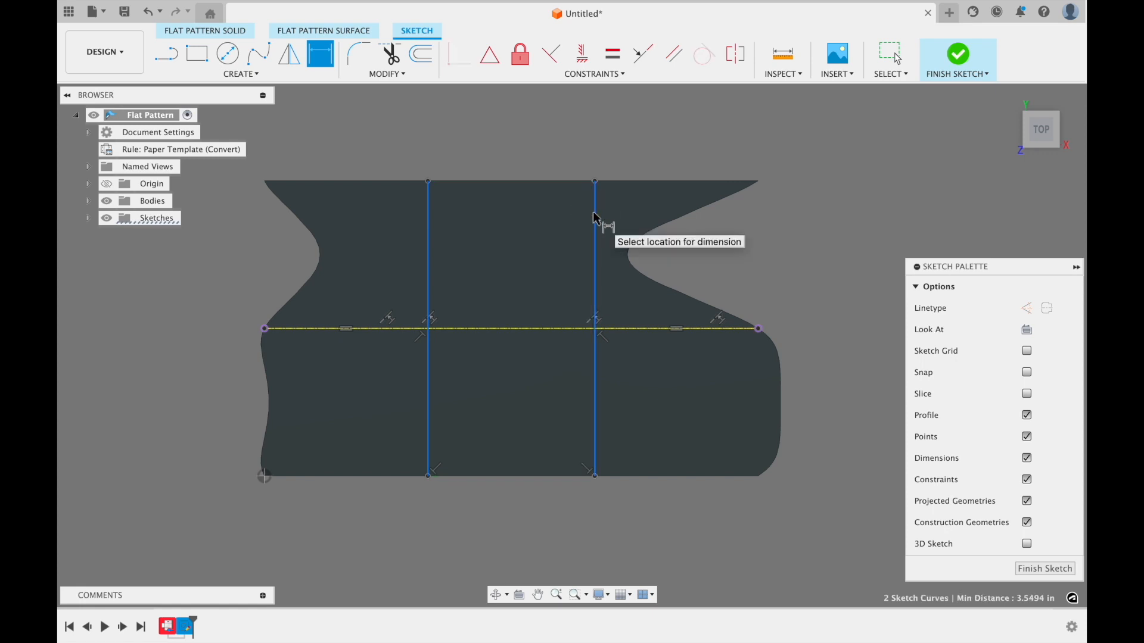
pyautogui.click(520, 149)
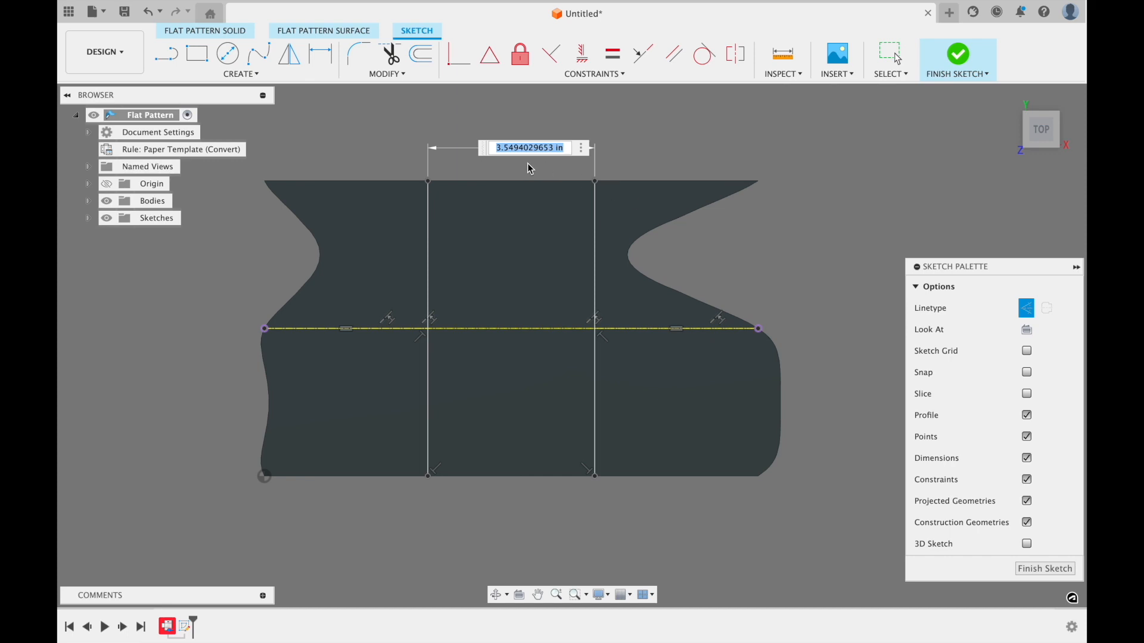
pyautogui.write('2')
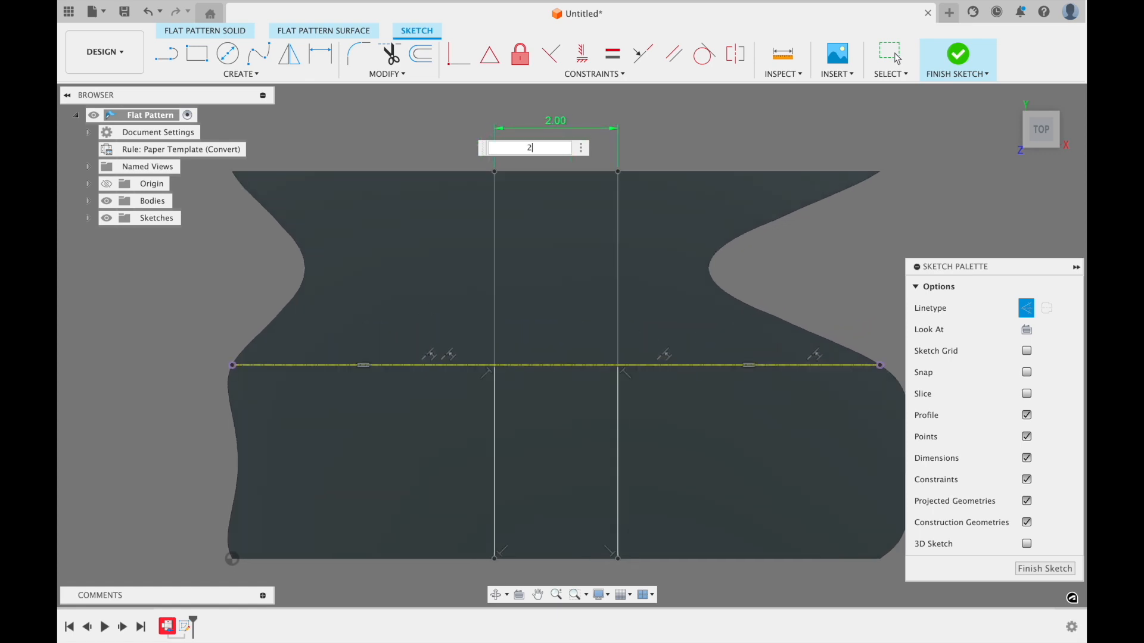
pyautogui.press('Return')
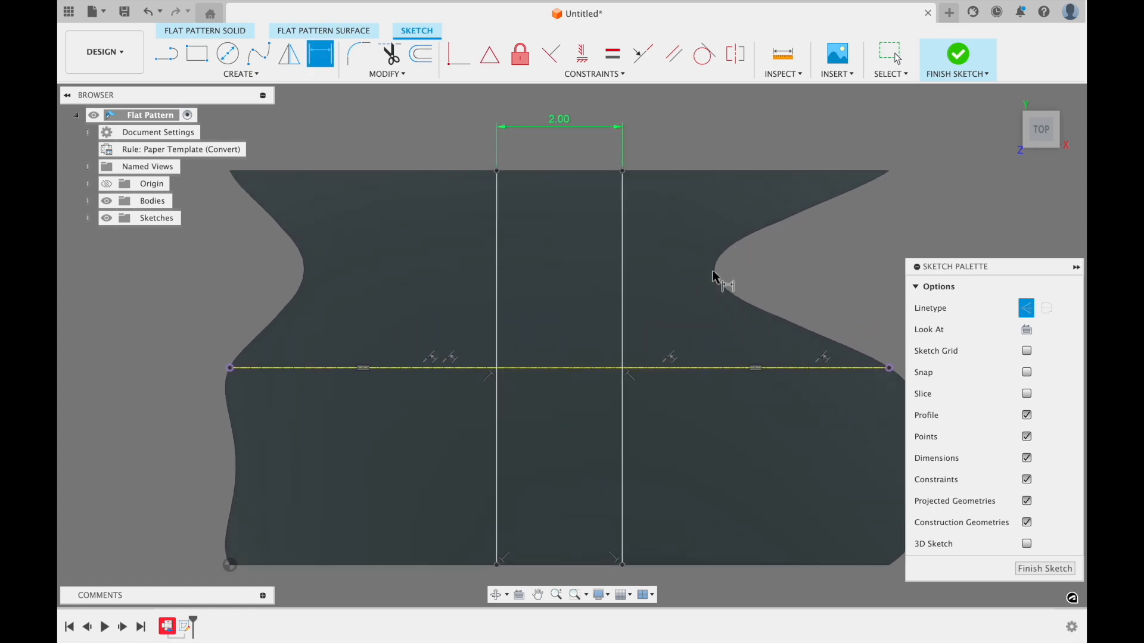
# Step: Set the spacing dimension between the two vertical lines to 1.5 in and finish the sketch
pyautogui.moveTo(719, 282); pyautogui.dragTo(631, 264, button='middle')
pyautogui.click(468, 106)
pyautogui.doubleClick(470, 109)
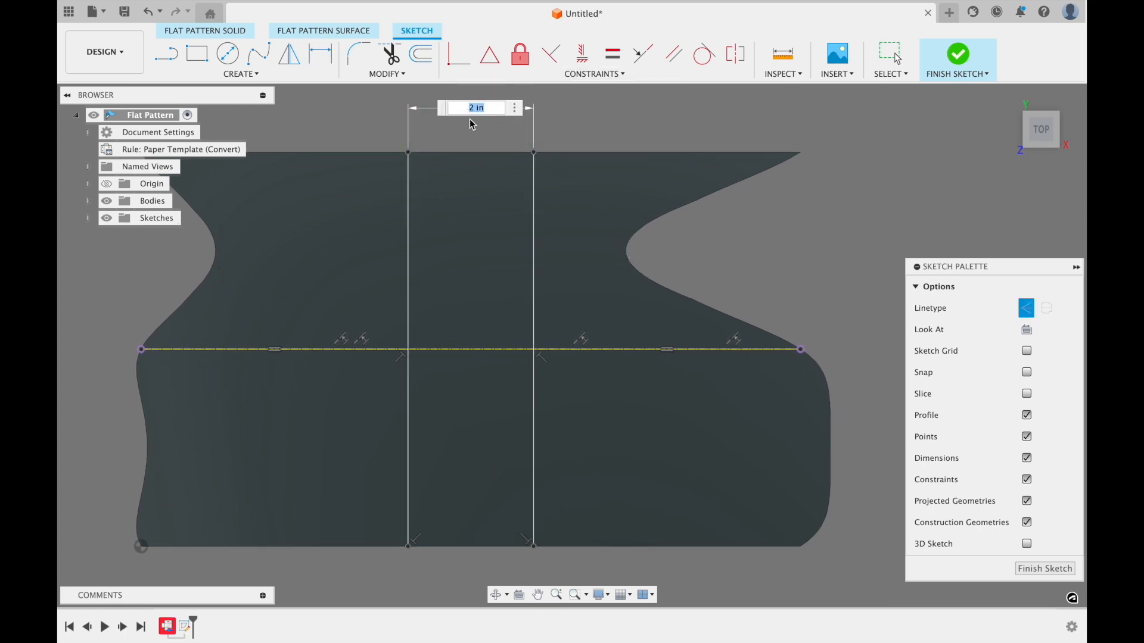
pyautogui.write('1.5')
pyautogui.press('Return')
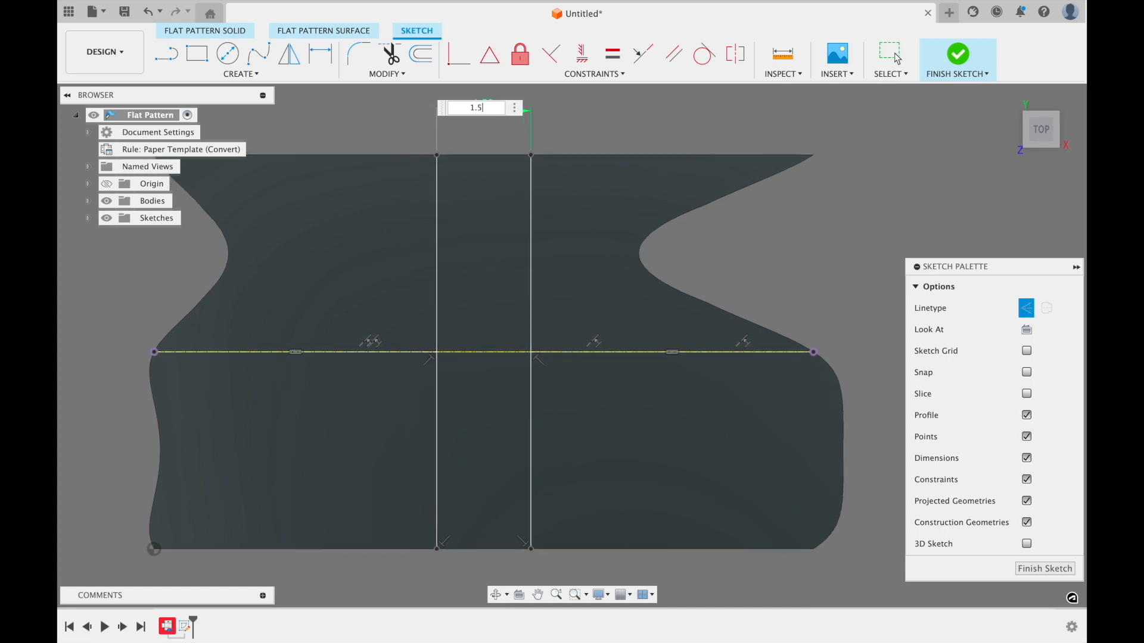
pyautogui.press('d')
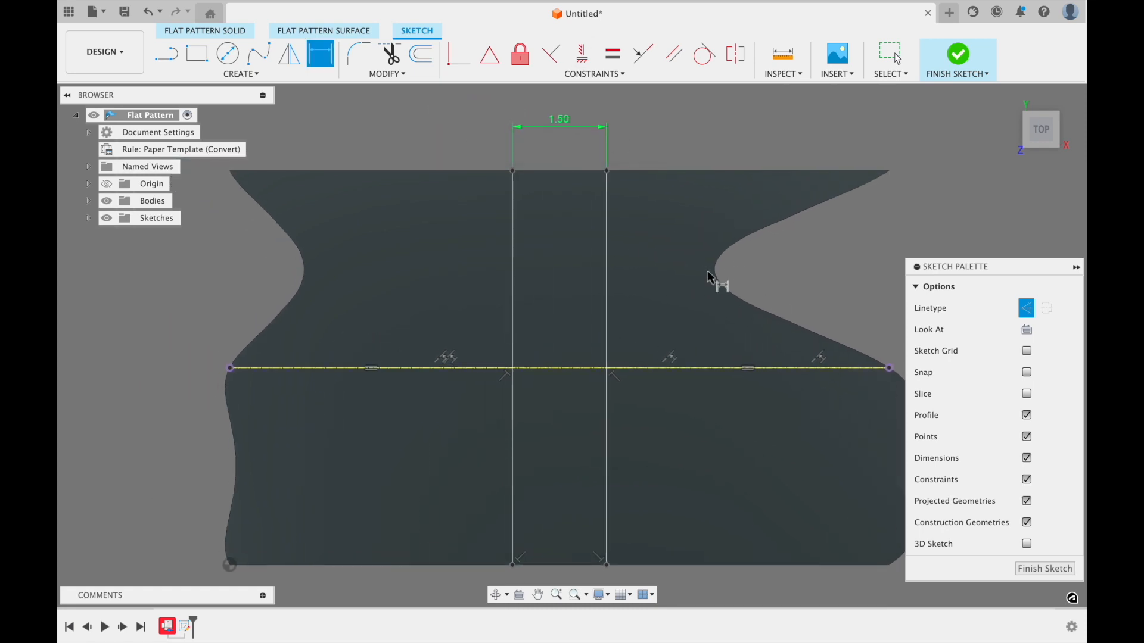
pyautogui.moveTo(659, 375); pyautogui.dragTo(547, 365, button='middle')
pyautogui.scroll(-2, 563, 369)
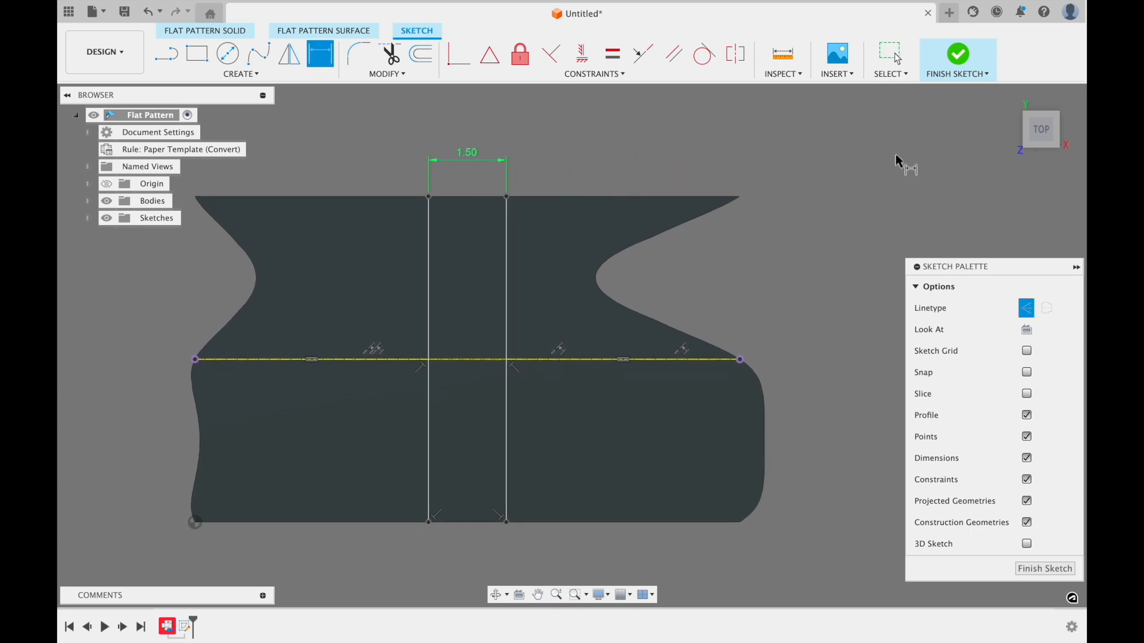
pyautogui.click(958, 55)
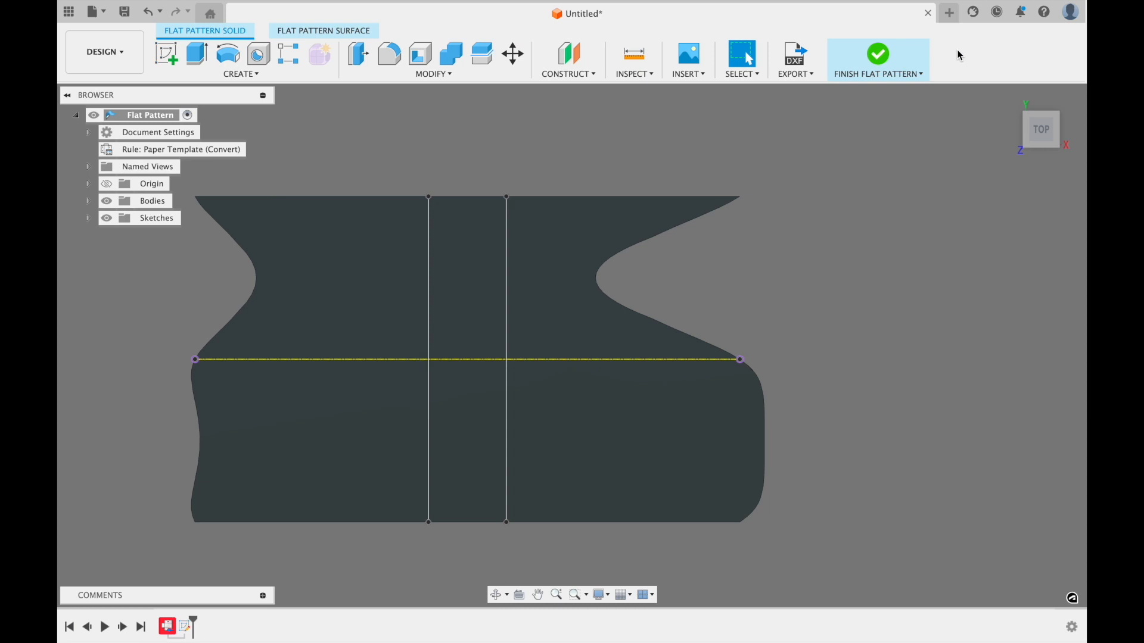
# Step: Split the flat pattern body using the two vertical sketch lines as splitting tools, with the tools extended
pyautogui.click(450, 74)
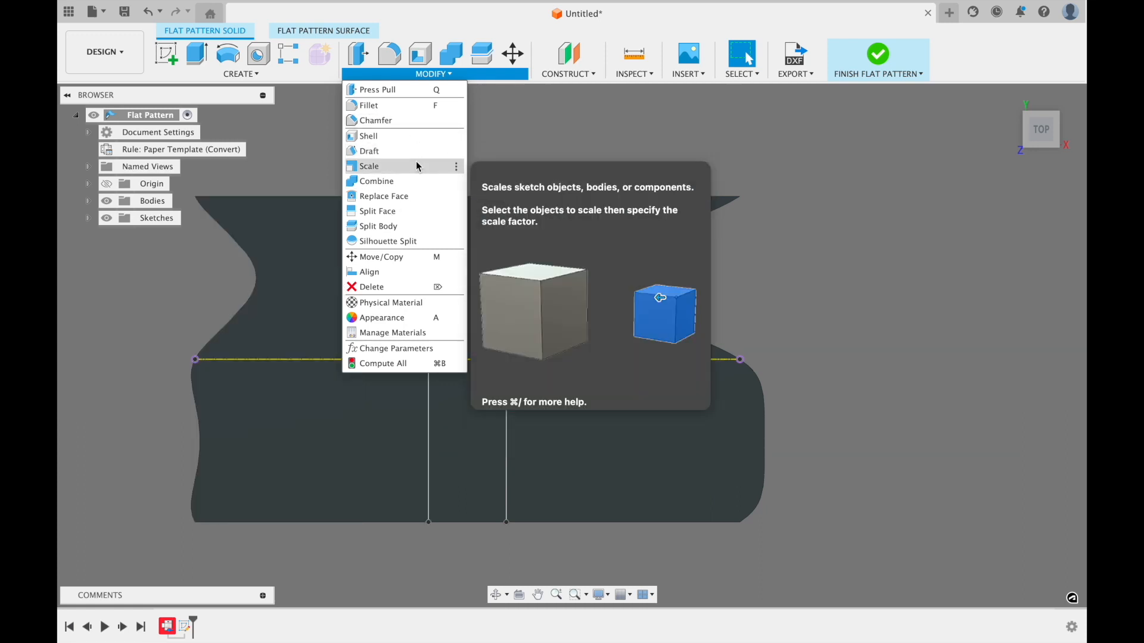
pyautogui.click(406, 226)
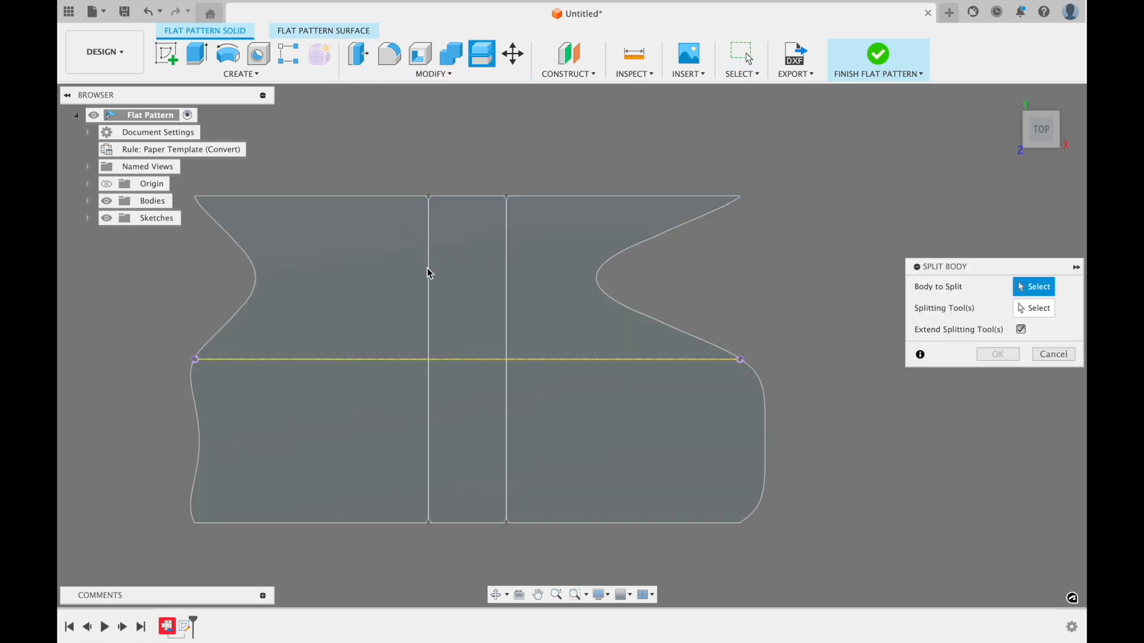
pyautogui.click(582, 262)
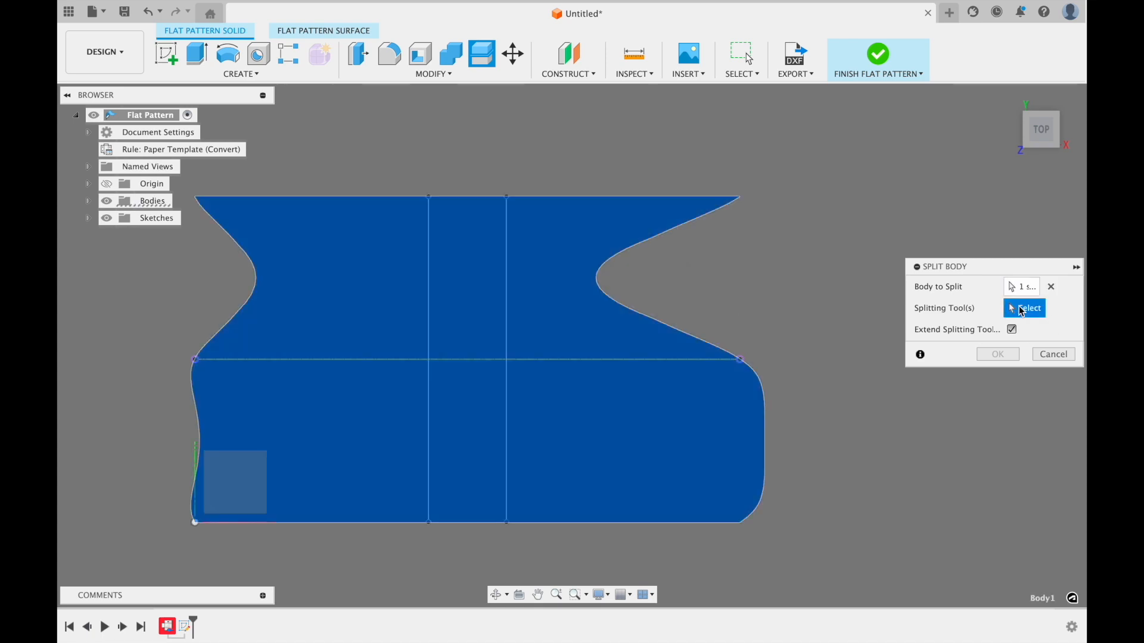
pyautogui.click(429, 247)
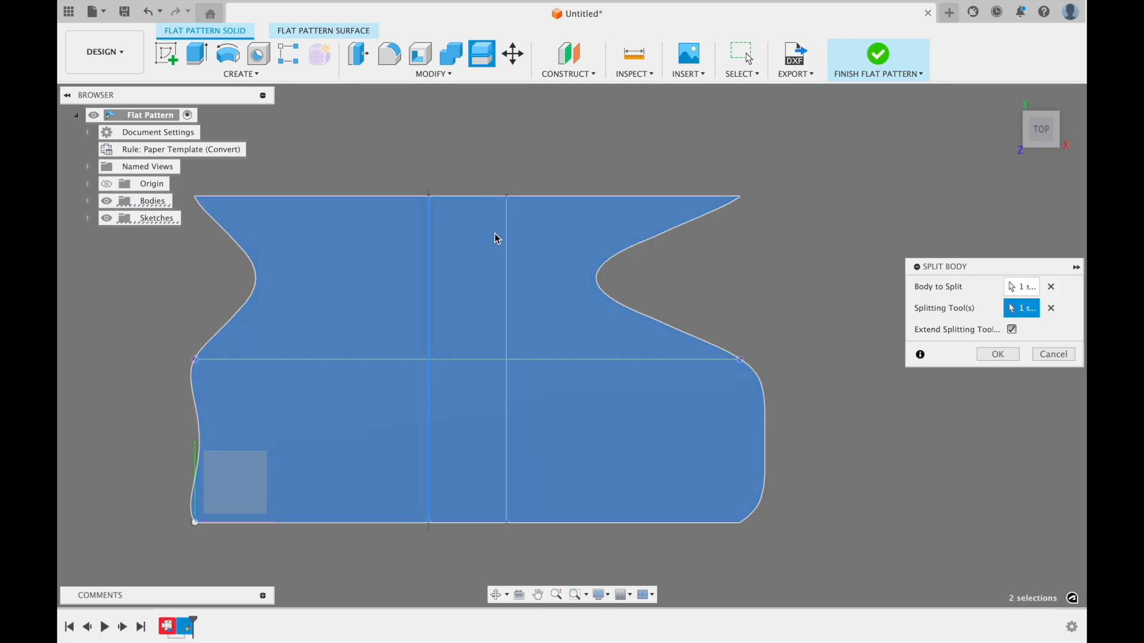
pyautogui.click(507, 246)
pyautogui.moveTo(725, 324)
pyautogui.keyDown('shift'); pyautogui.mouseDown(button='middle')
pyautogui.moveTo(663, 263)
pyautogui.moveTo(680, 258)
pyautogui.moveTo(673, 273)
pyautogui.mouseUp(button='middle'); pyautogui.keyUp('shift')
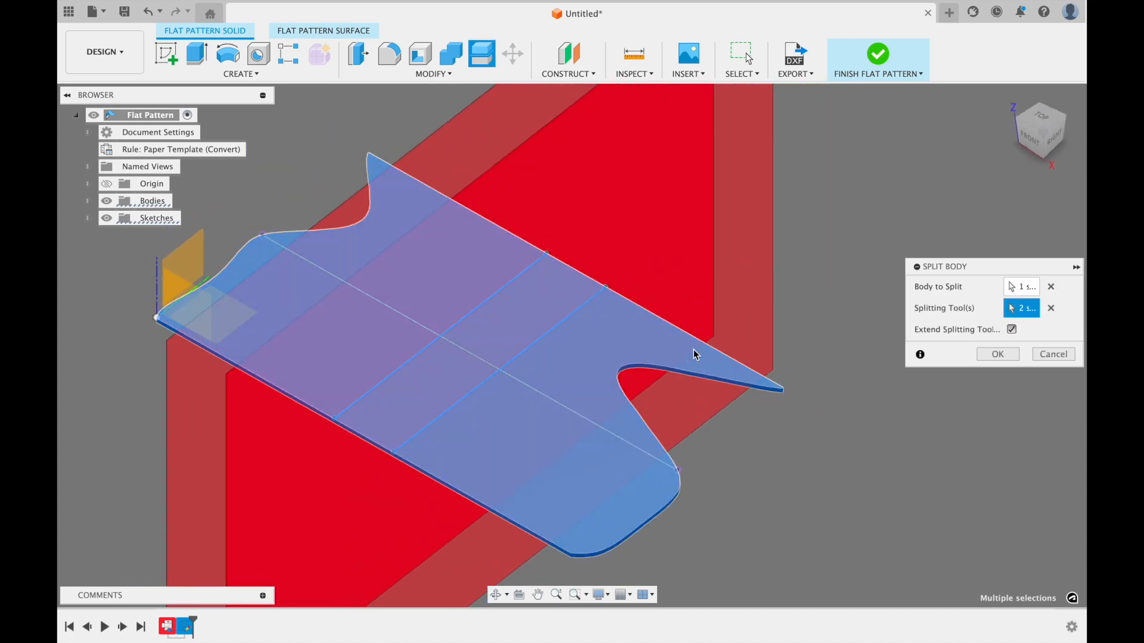
pyautogui.click(1015, 355)
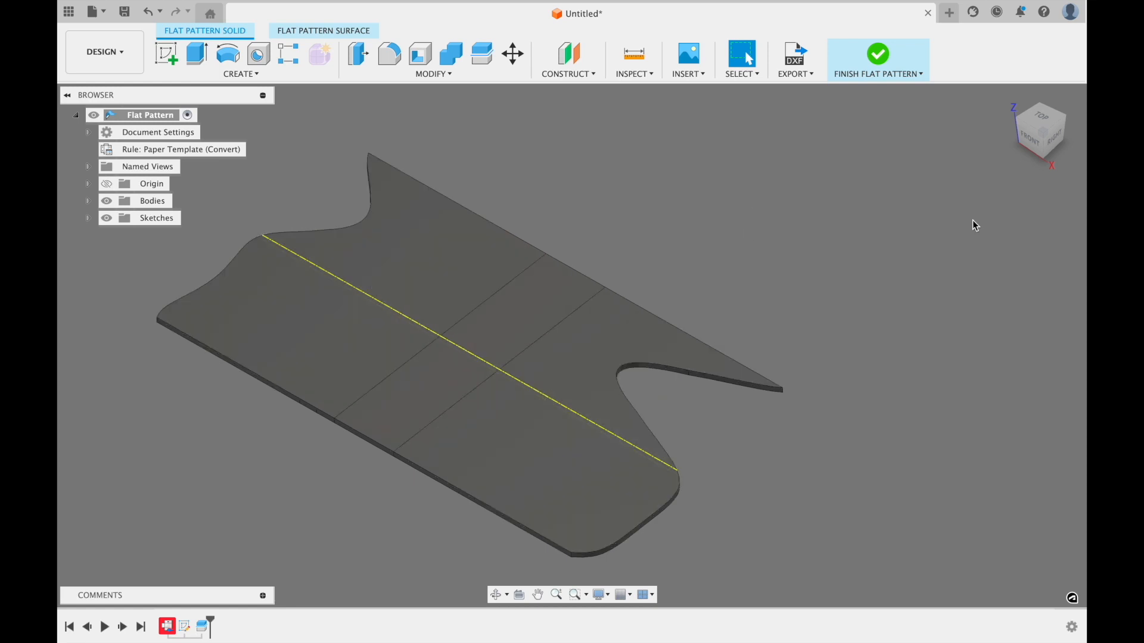
# Step: Start a new drawing from the design, saving the design as Tube template in the JAMFAB location
pyautogui.click(1044, 122)
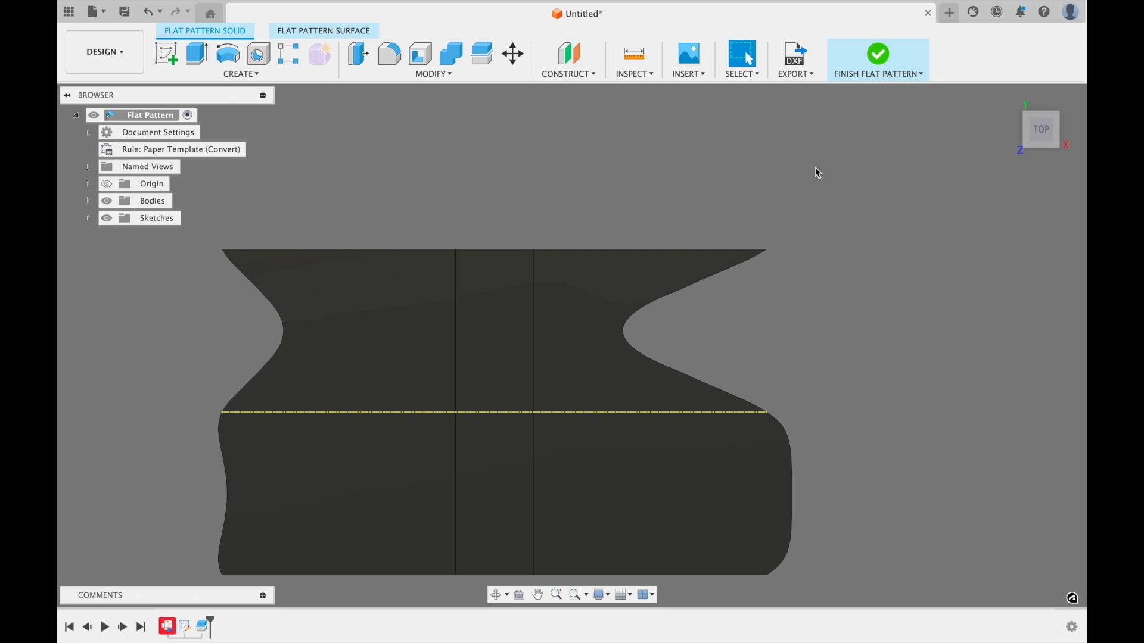
pyautogui.moveTo(631, 355); pyautogui.dragTo(735, 306, button='middle')
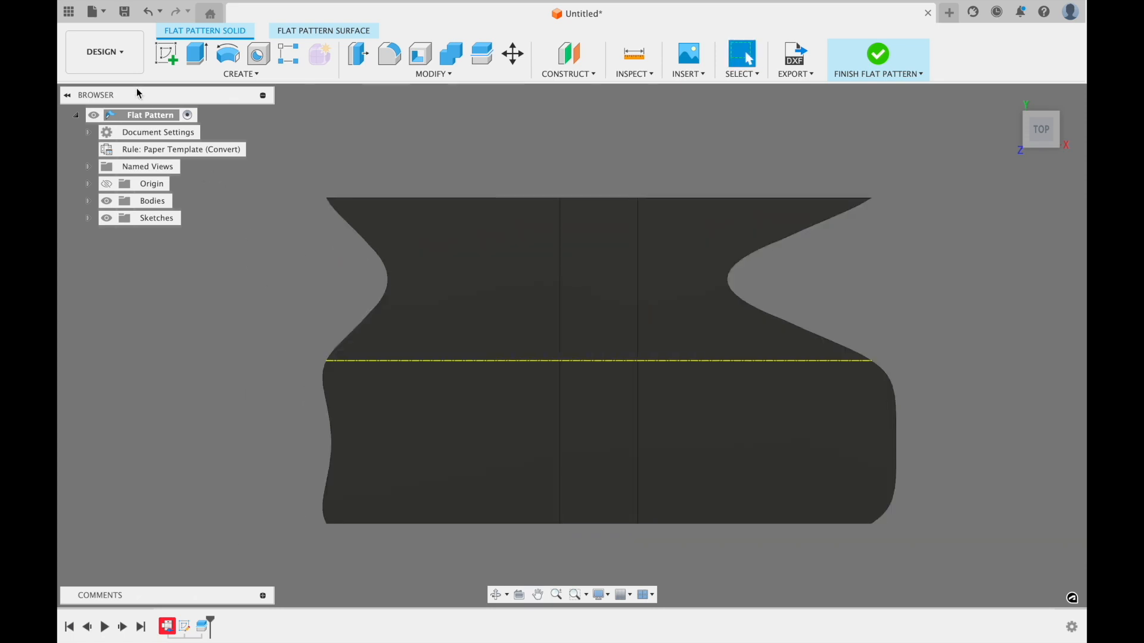
pyautogui.click(135, 53)
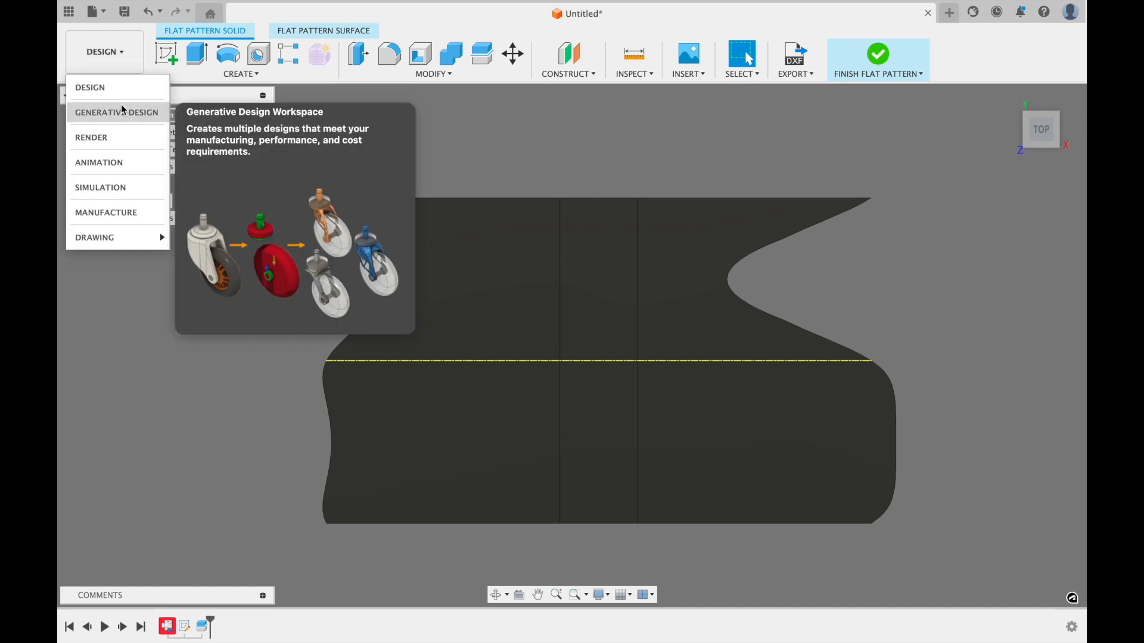
pyautogui.moveTo(138, 235)
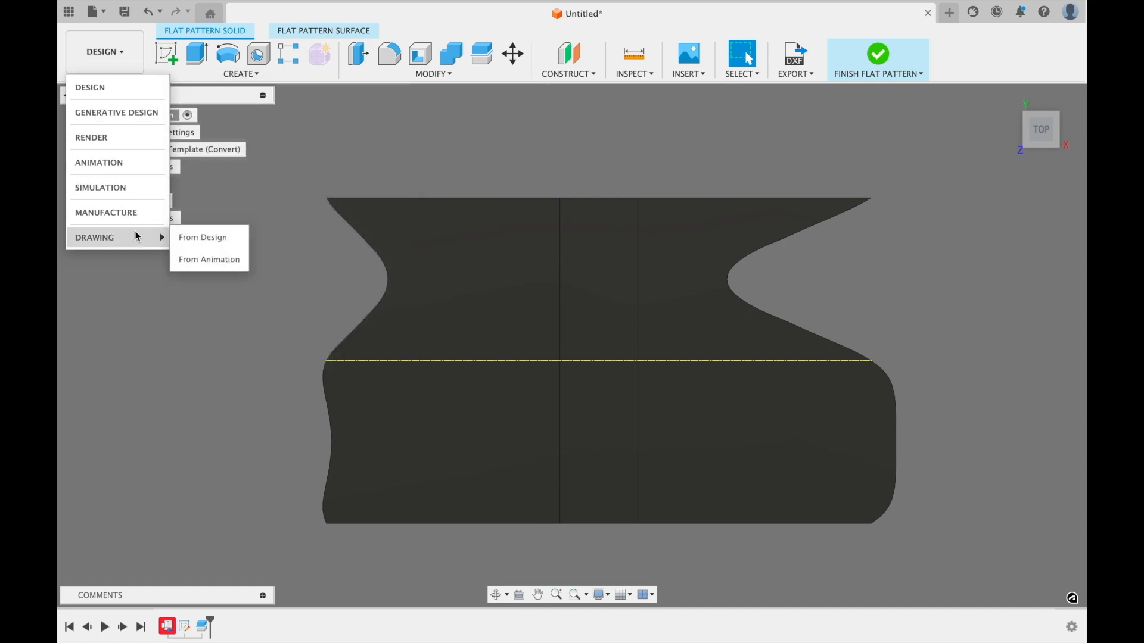
pyautogui.click(192, 241)
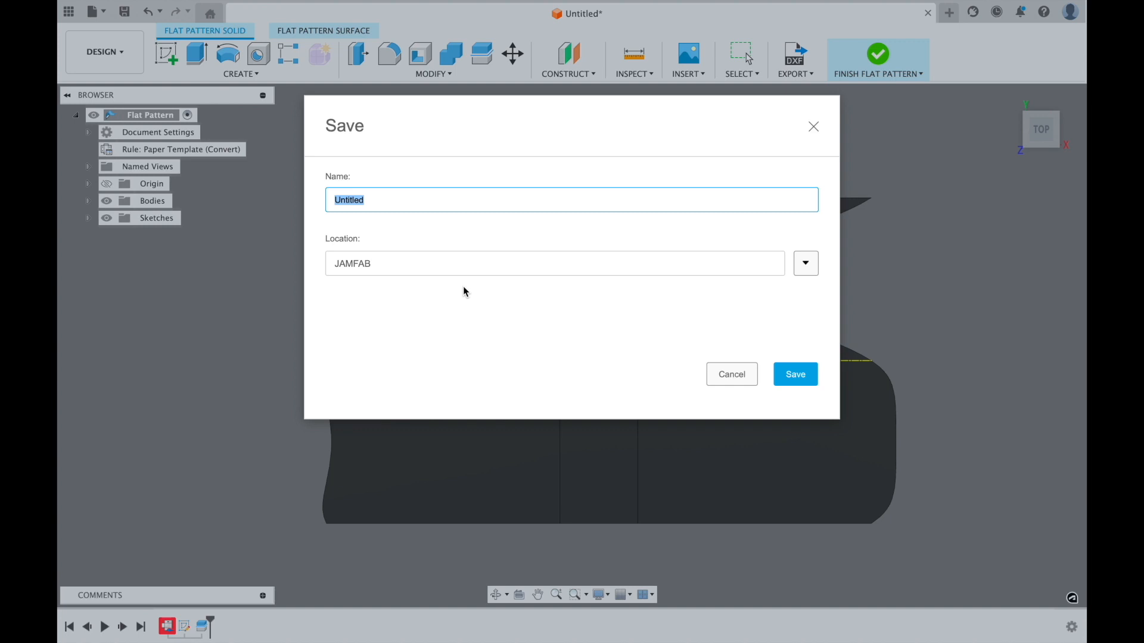
pyautogui.write('T')
pyautogui.click(797, 374)
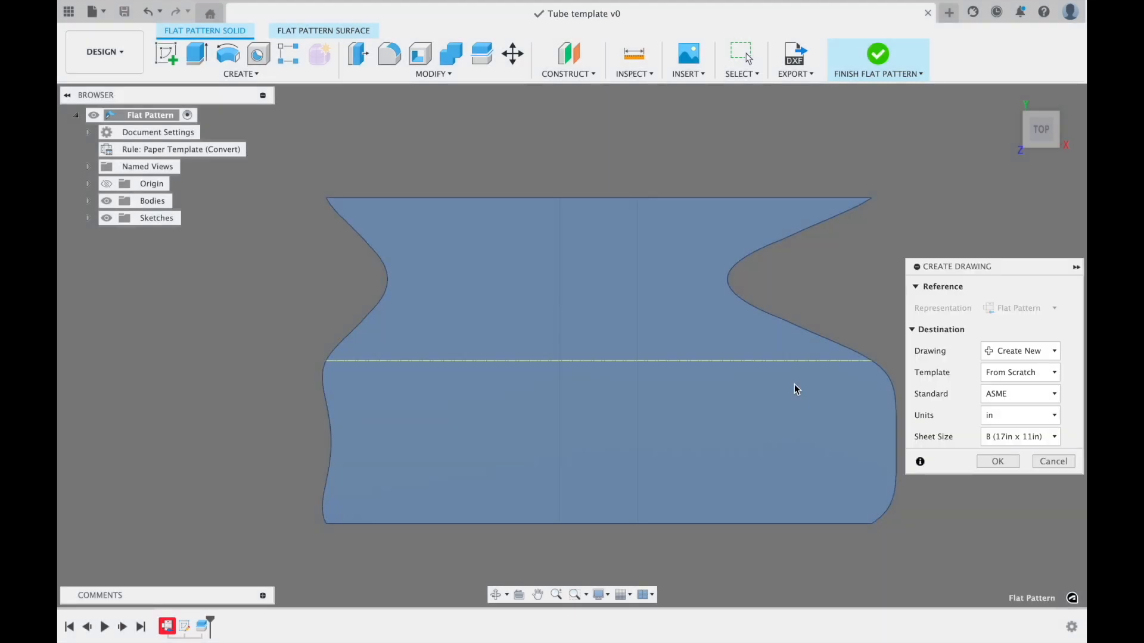
# Step: Set the drawing's sheet size to A (11in x 8.5in) and create the drawing of the flat pattern
pyautogui.click(1055, 438)
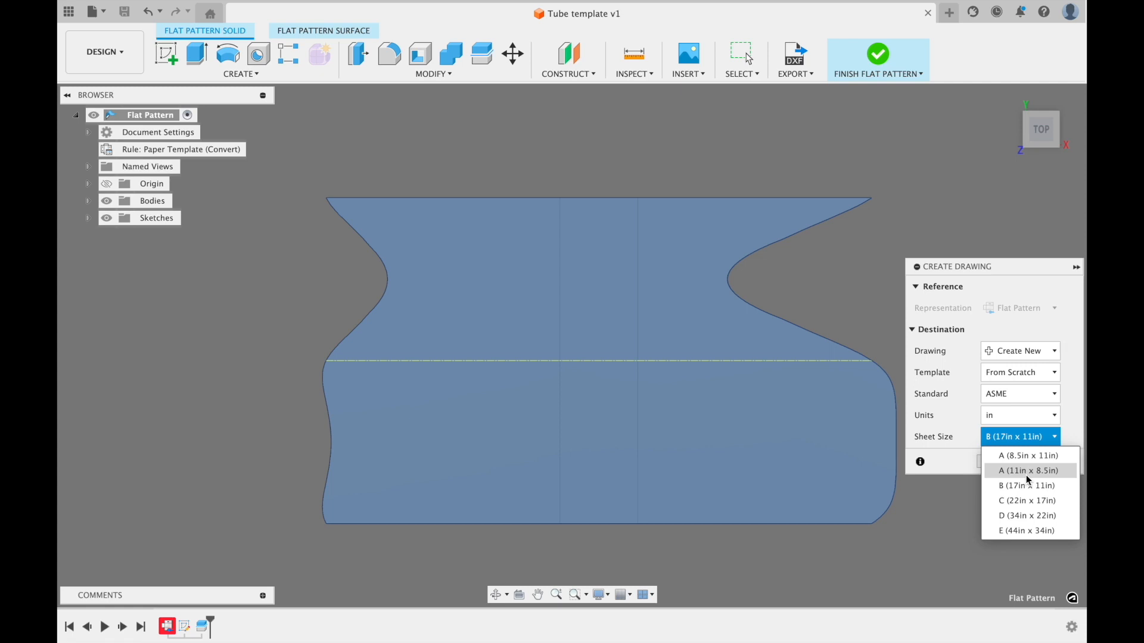
pyautogui.click(1028, 472)
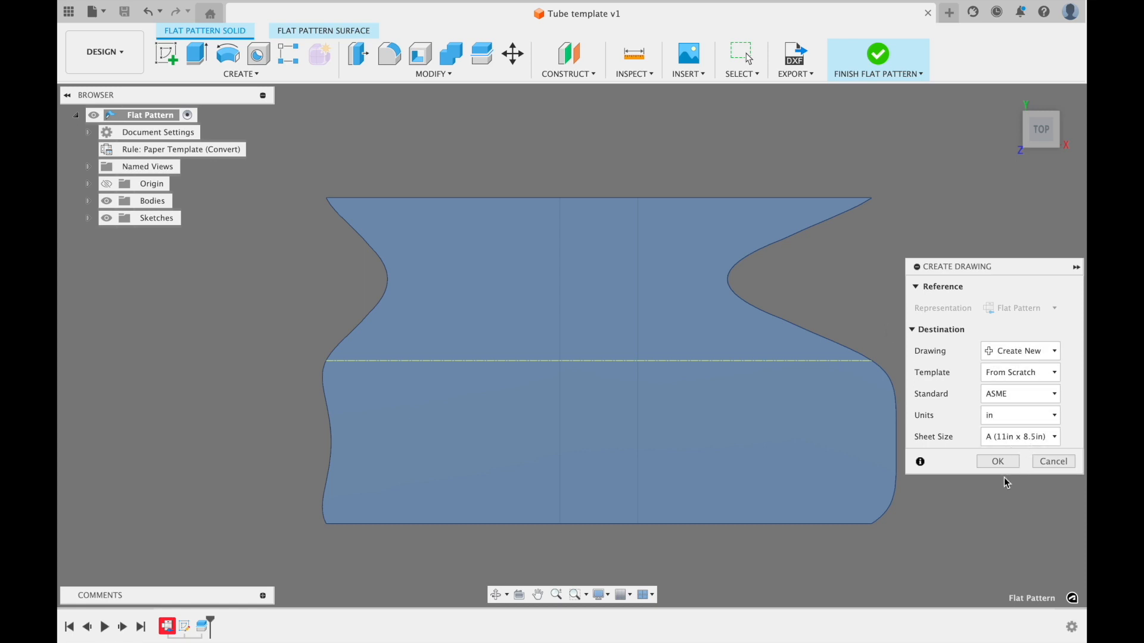
pyautogui.click(1003, 462)
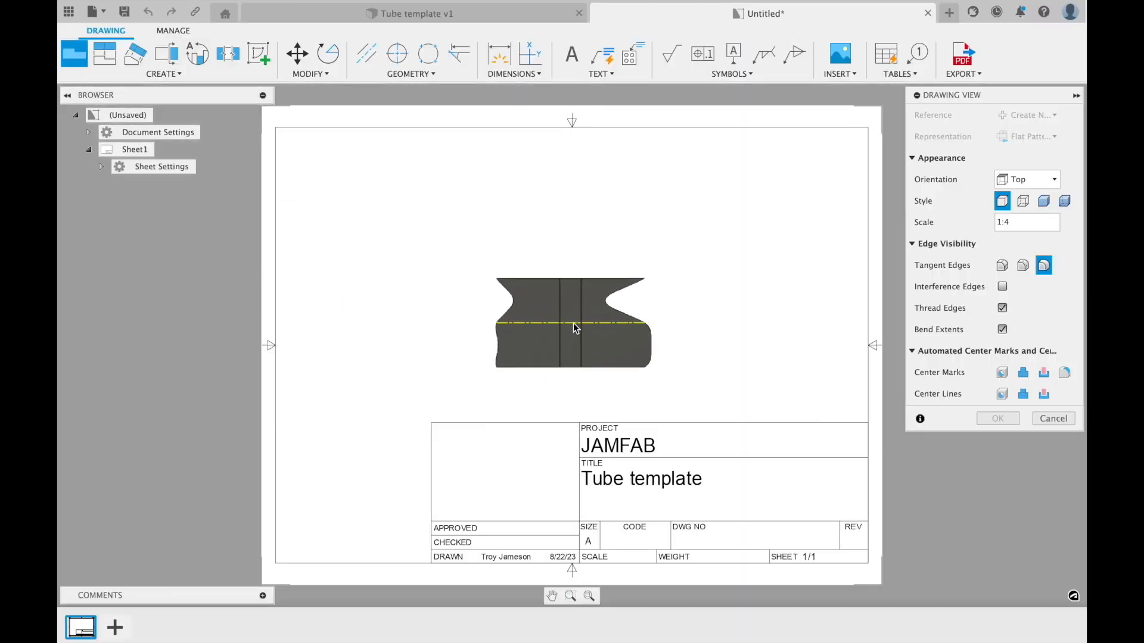
# Step: Place the top view of the flat pattern near the sheet's centre at a 1:1 scale
pyautogui.click(573, 325)
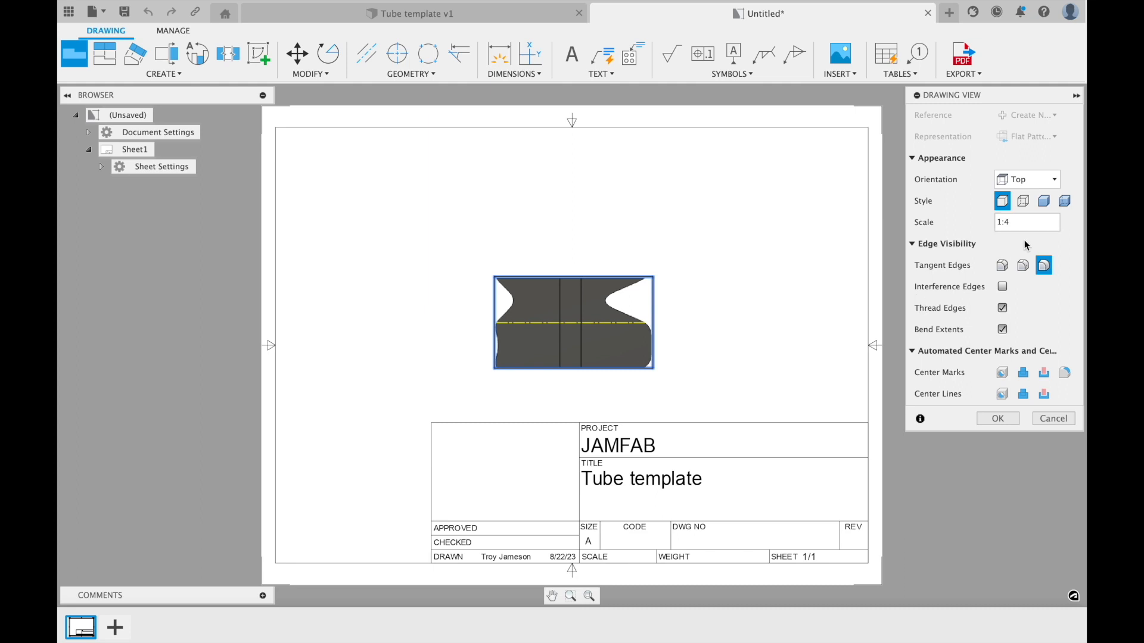
pyautogui.click(1056, 223)
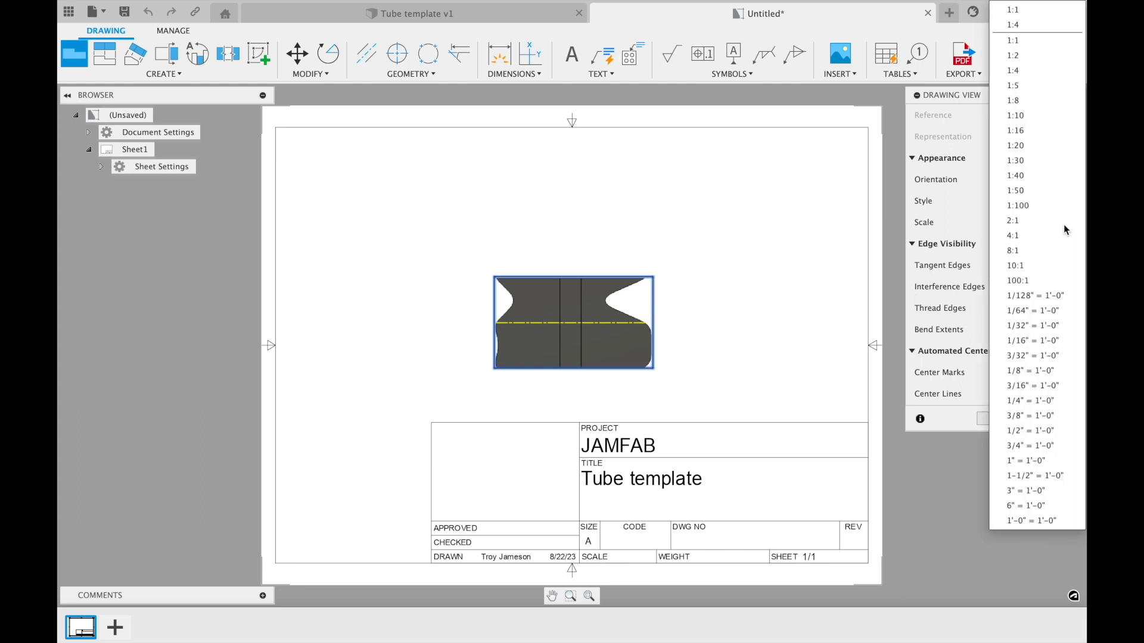
pyautogui.click(1026, 40)
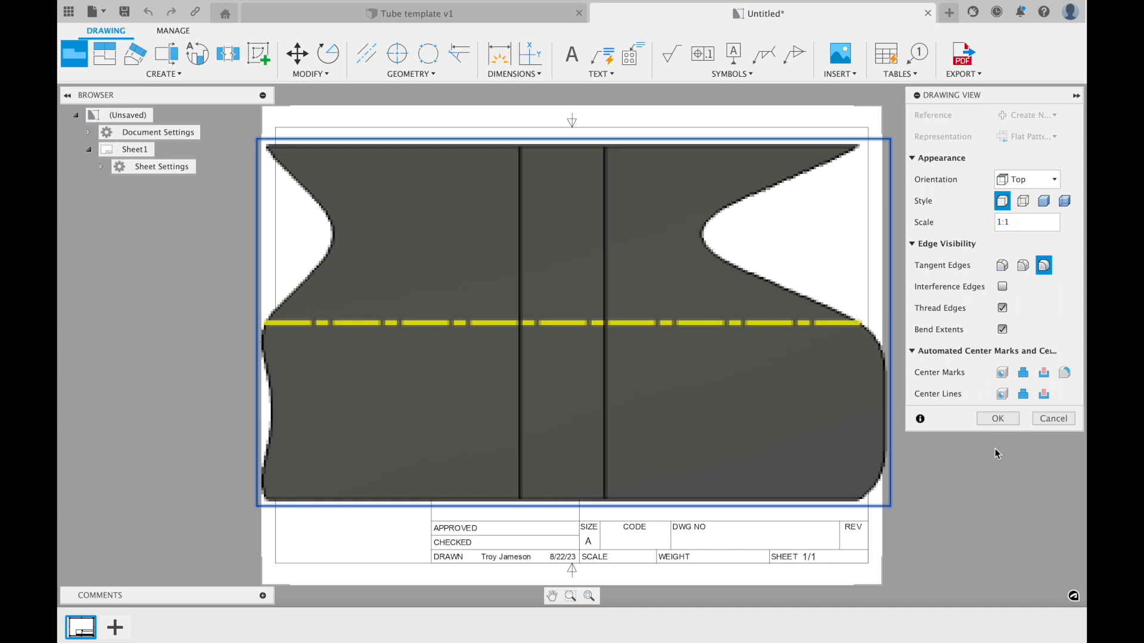
pyautogui.click(1000, 421)
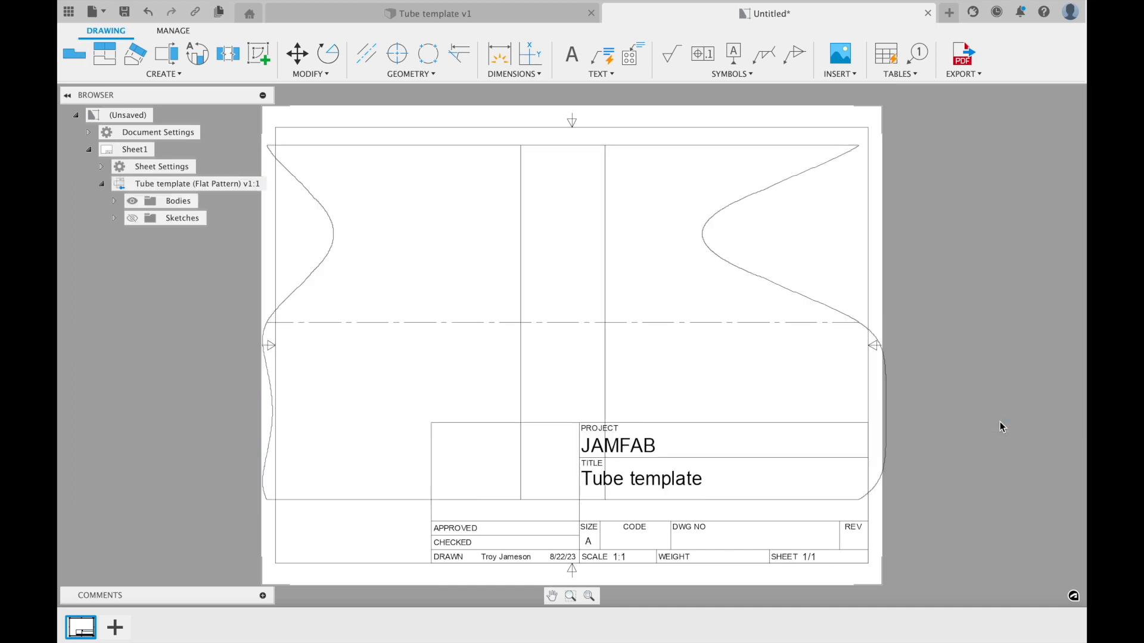
# Step: Hide the sheet border and the title block of Sheet1, leaving only the flat pattern view
pyautogui.click(107, 170)
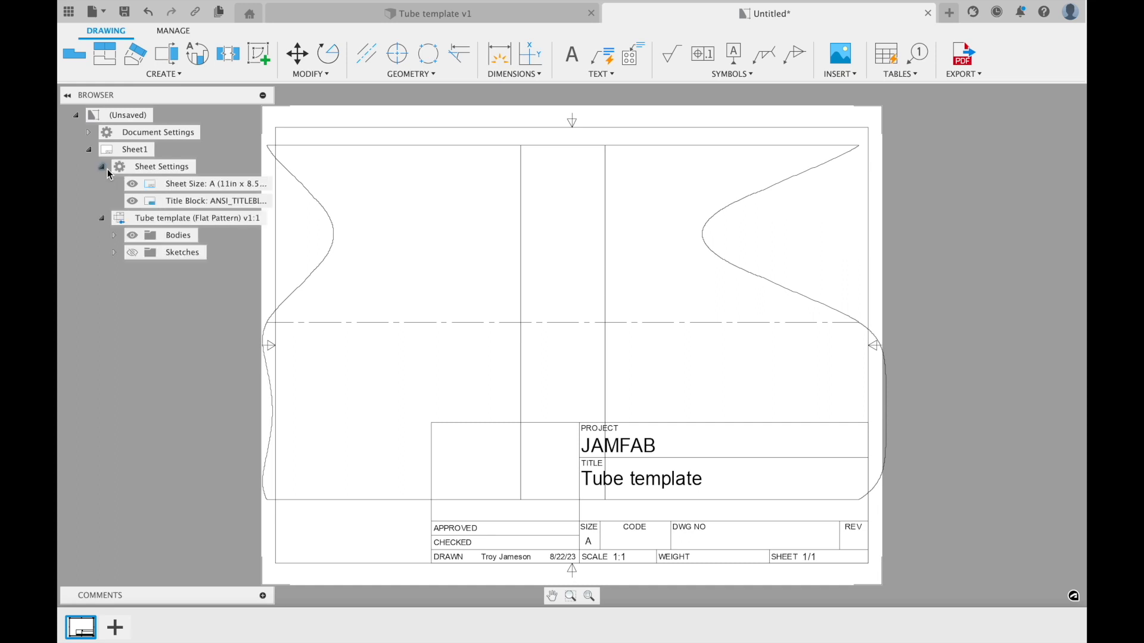
pyautogui.click(134, 184)
pyautogui.click(133, 200)
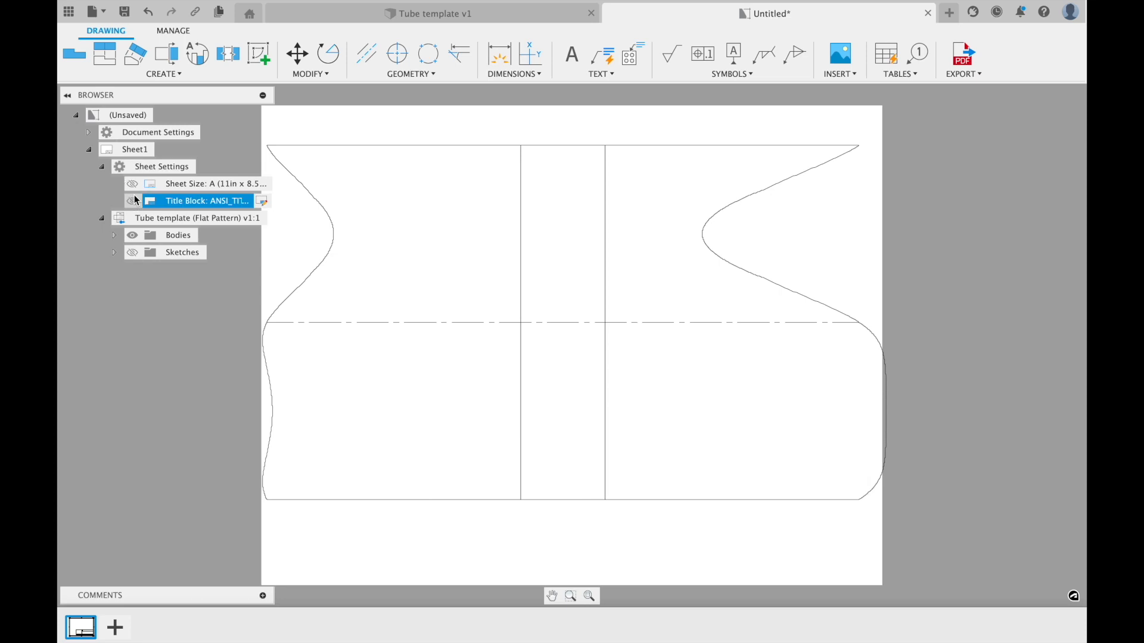
pyautogui.click(103, 168)
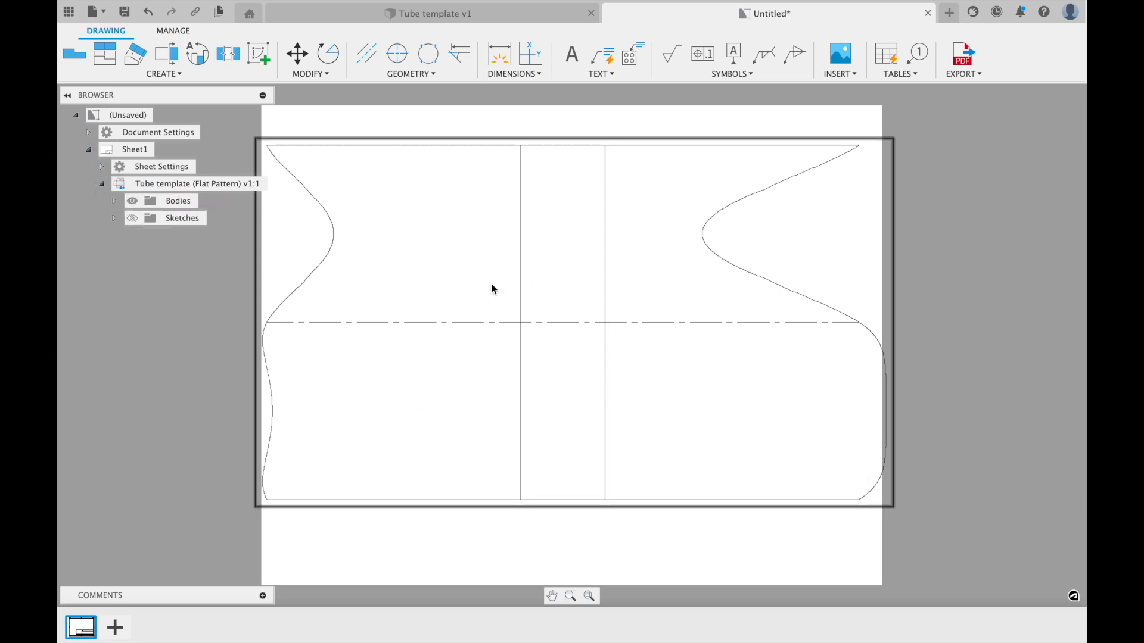
# Step: Move the flat pattern view to the right so its left half and both vertical alignment lines lie on the sheet
pyautogui.moveTo(511, 306)
pyautogui.mouseDown()
pyautogui.moveTo(640, 328)
pyautogui.moveTo(512, 332)
pyautogui.moveTo(680, 333)
pyautogui.mouseUp()
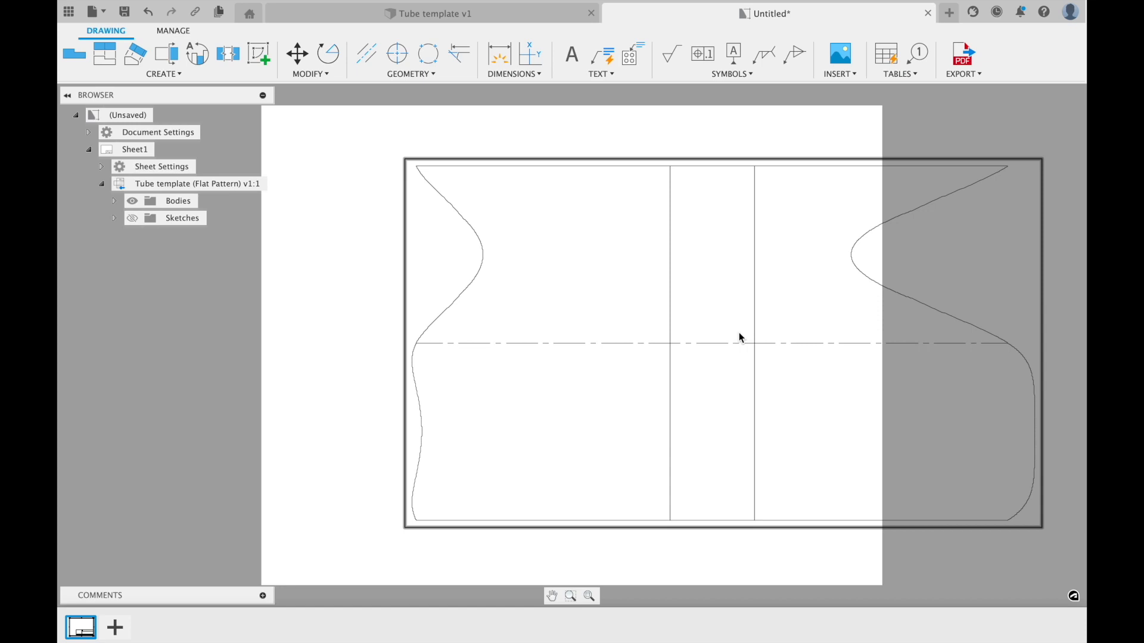
pyautogui.moveTo(610, 301)
pyautogui.mouseDown()
pyautogui.moveTo(628, 281)
pyautogui.moveTo(620, 300)
pyautogui.mouseUp()
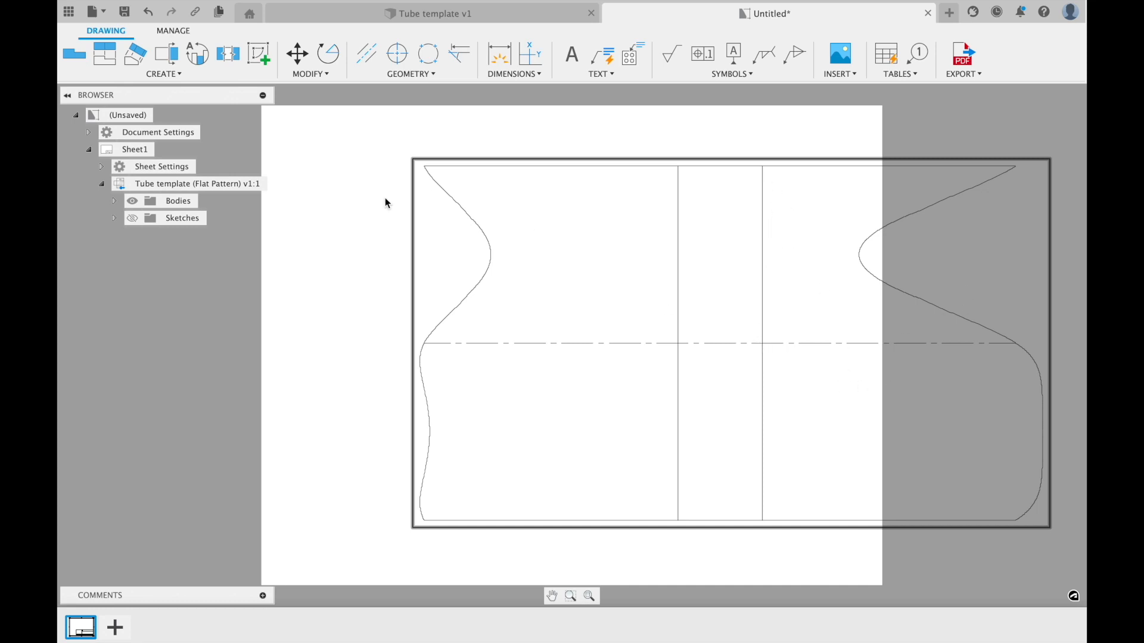
pyautogui.click(576, 346)
pyautogui.moveTo(575, 346); pyautogui.dragTo(569, 340)
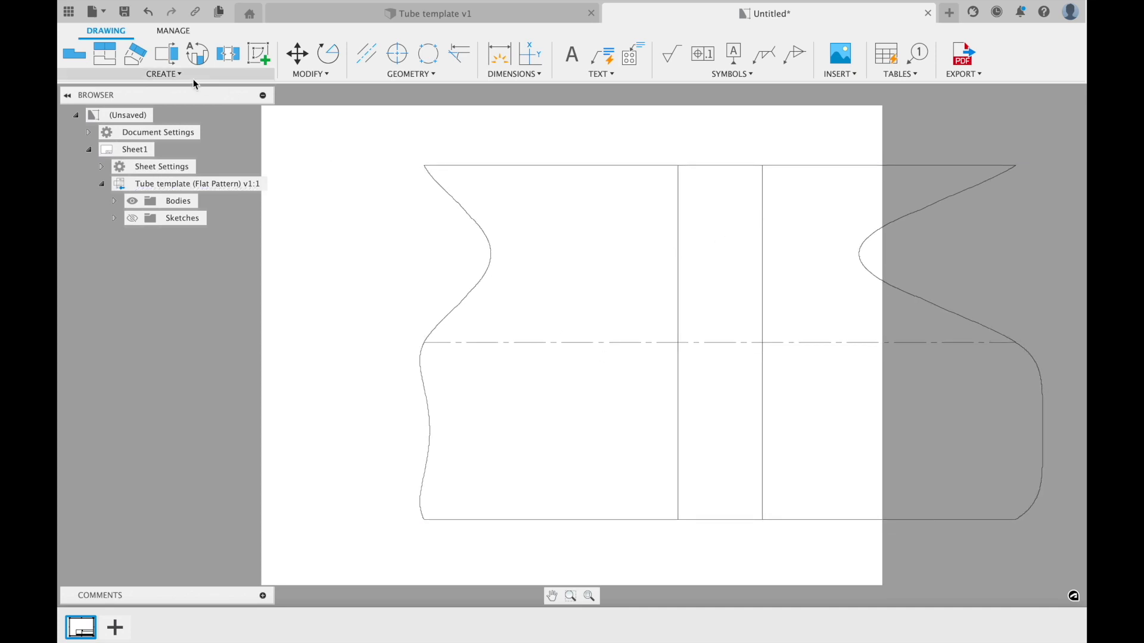
# Step: Open the print setup for the current sheet and try a Y print offset of 1.5
pyautogui.click(100, 14)
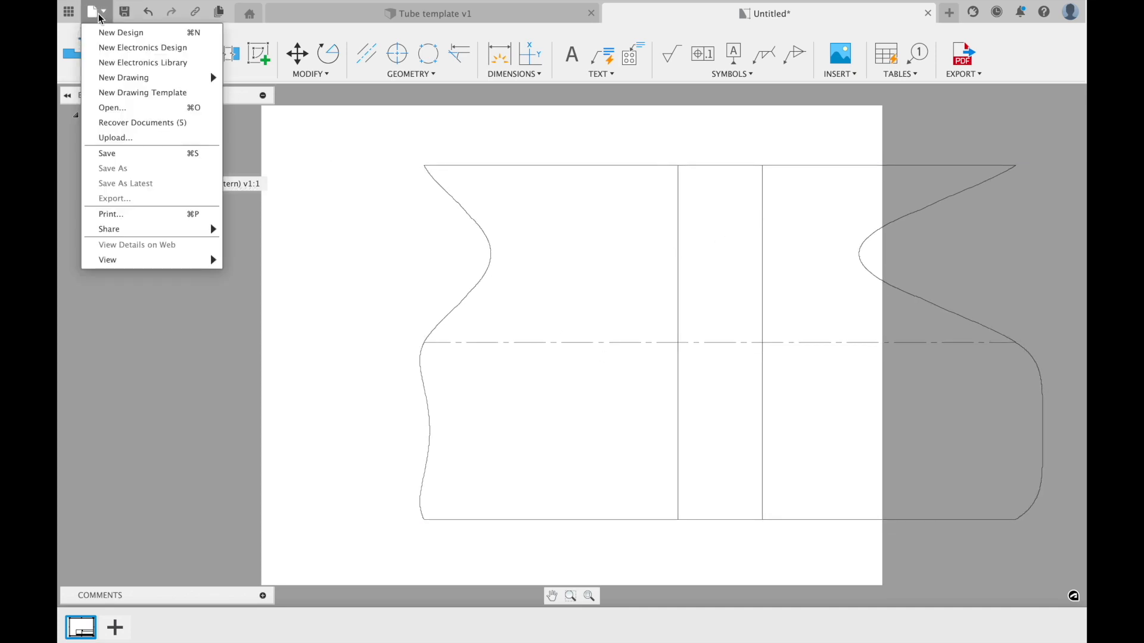
pyautogui.click(145, 216)
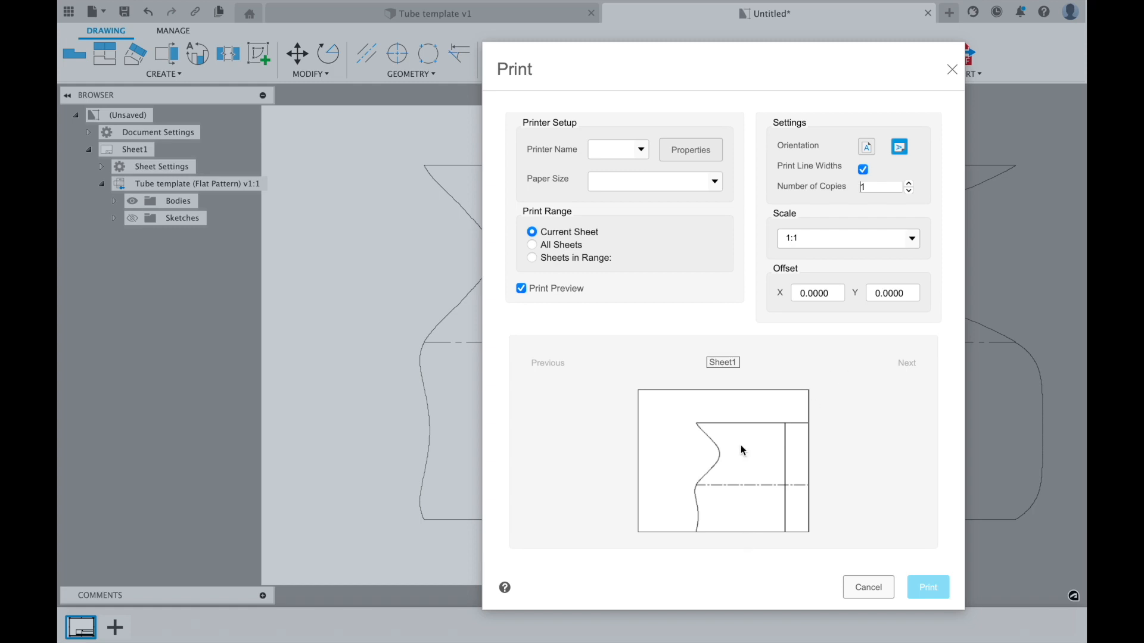
pyautogui.moveTo(841, 295); pyautogui.dragTo(743, 298)
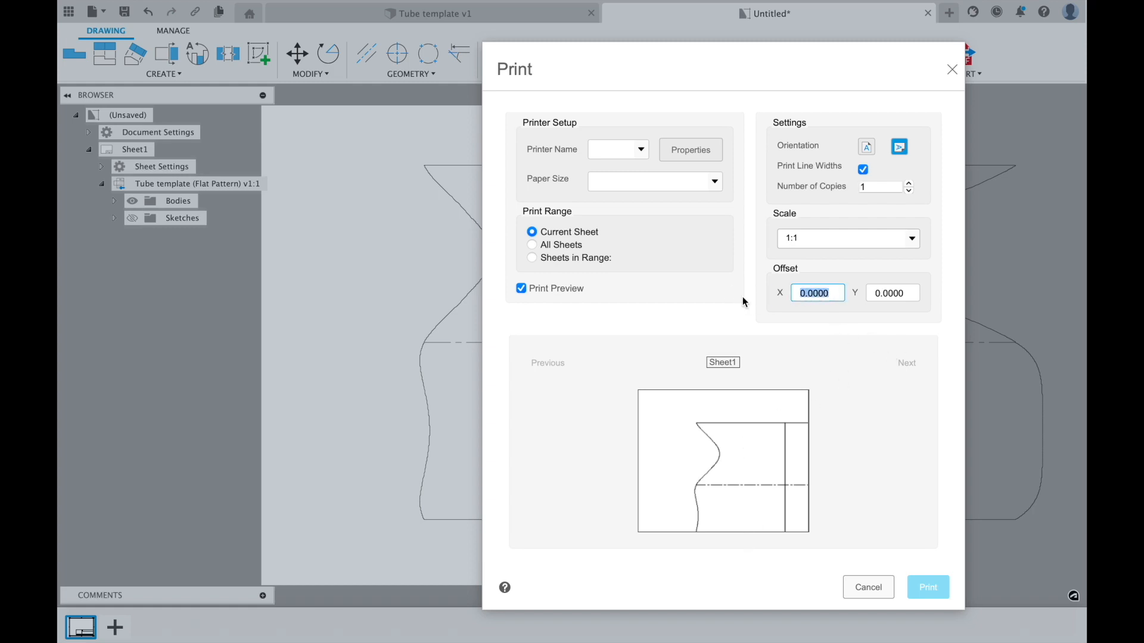
pyautogui.click(907, 293)
pyautogui.moveTo(782, 303); pyautogui.dragTo(784, 305)
pyautogui.press('BackSpace')
pyautogui.write('1')
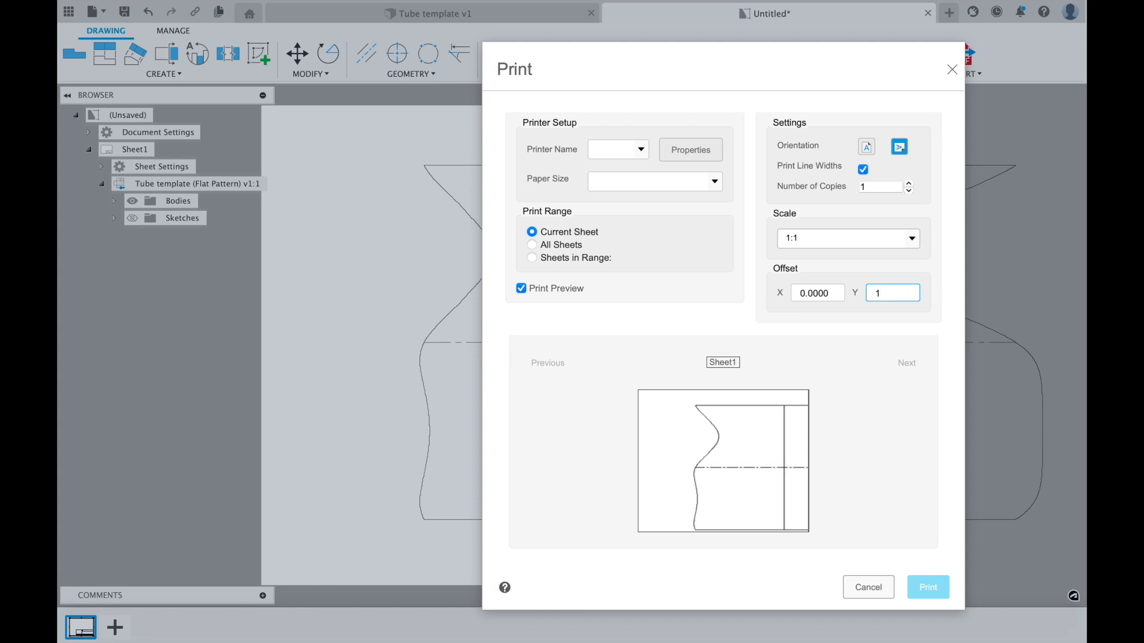
pyautogui.write('.5')
# Step: Try a Y print offset of 1.7, return it to 1.5, and shorten the X offset to 0
pyautogui.click(834, 295)
pyautogui.click(900, 296)
pyautogui.press('BackSpace')
pyautogui.write('7')
pyautogui.press('BackSpace')
pyautogui.write('5')
pyautogui.press('BackSpace')
pyautogui.write('7')
pyautogui.click(835, 295)
pyautogui.press('BackSpace')
pyautogui.press('BackSpace')
pyautogui.press('BackSpace')
pyautogui.press('BackSpace')
pyautogui.click(904, 297)
pyautogui.press('BackSpace')
pyautogui.write('5')
pyautogui.click(807, 292)
pyautogui.press('BackSpace')
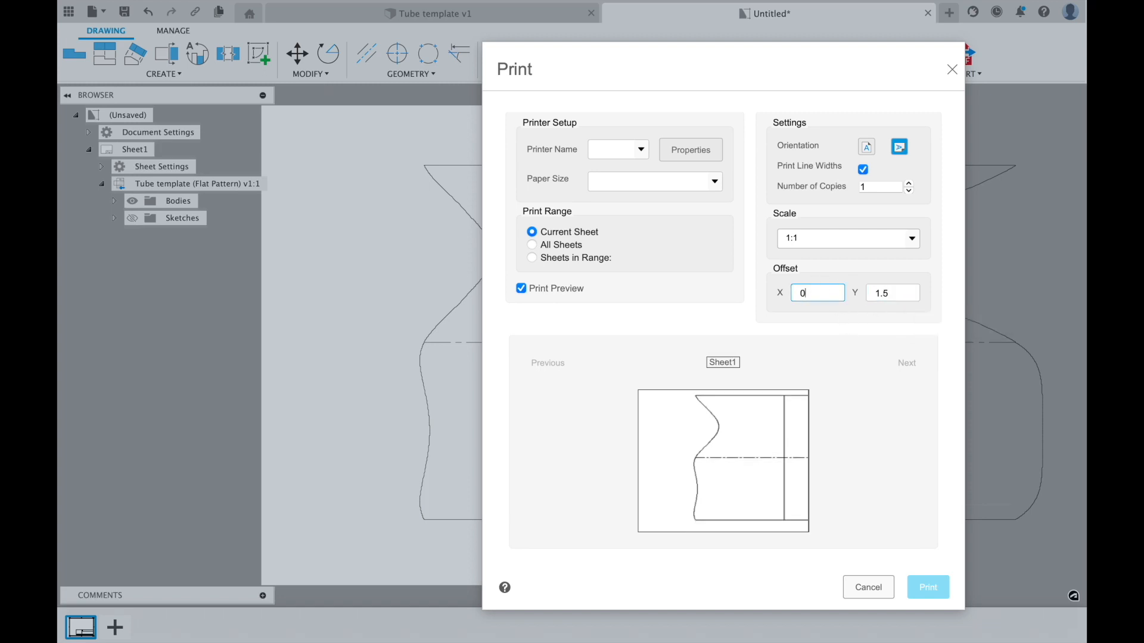
pyautogui.write('.')
# Step: Try a Y print offset of 1.375 and leave the print setup without printing
pyautogui.click(888, 295)
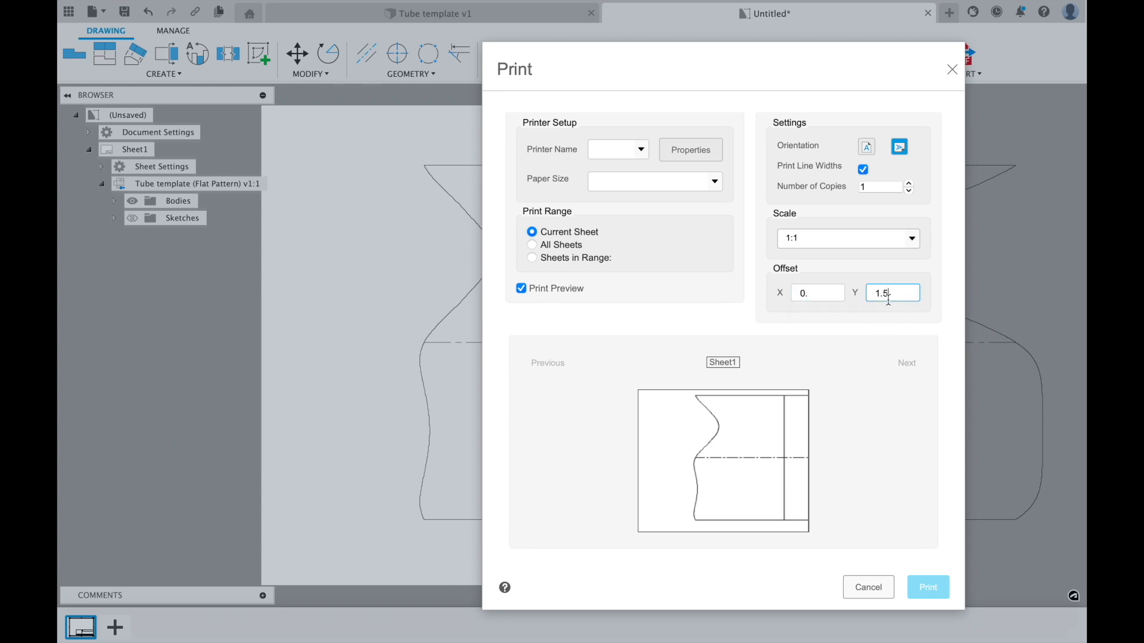
pyautogui.press('BackSpace')
pyautogui.write('375')
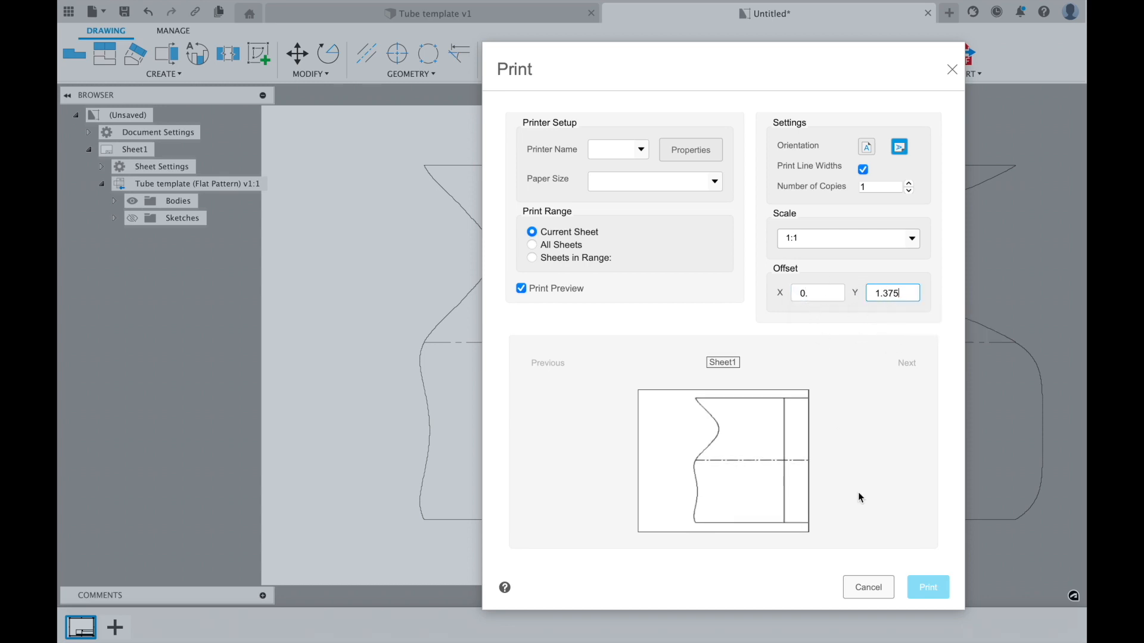
pyautogui.click(819, 292)
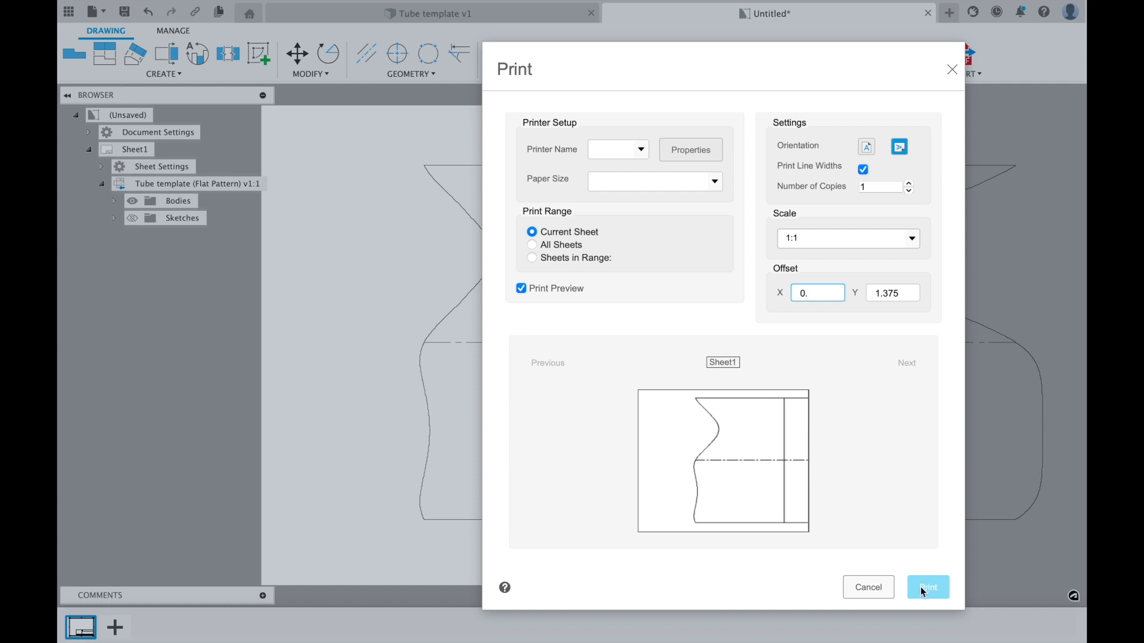
pyautogui.click(874, 590)
# Step: Move the flat pattern view to the left so its right half and both vertical alignment lines lie on the sheet
pyautogui.moveTo(765, 335)
pyautogui.mouseDown(button='middle')
pyautogui.moveTo(477, 322)
pyautogui.moveTo(492, 327)
pyautogui.mouseUp(button='middle')
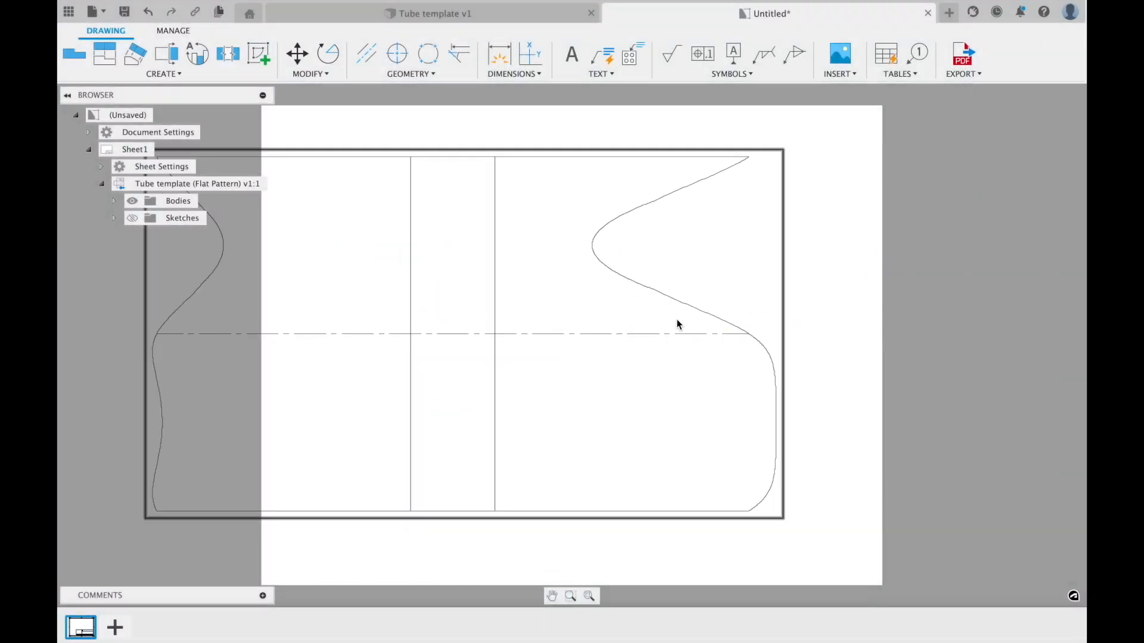